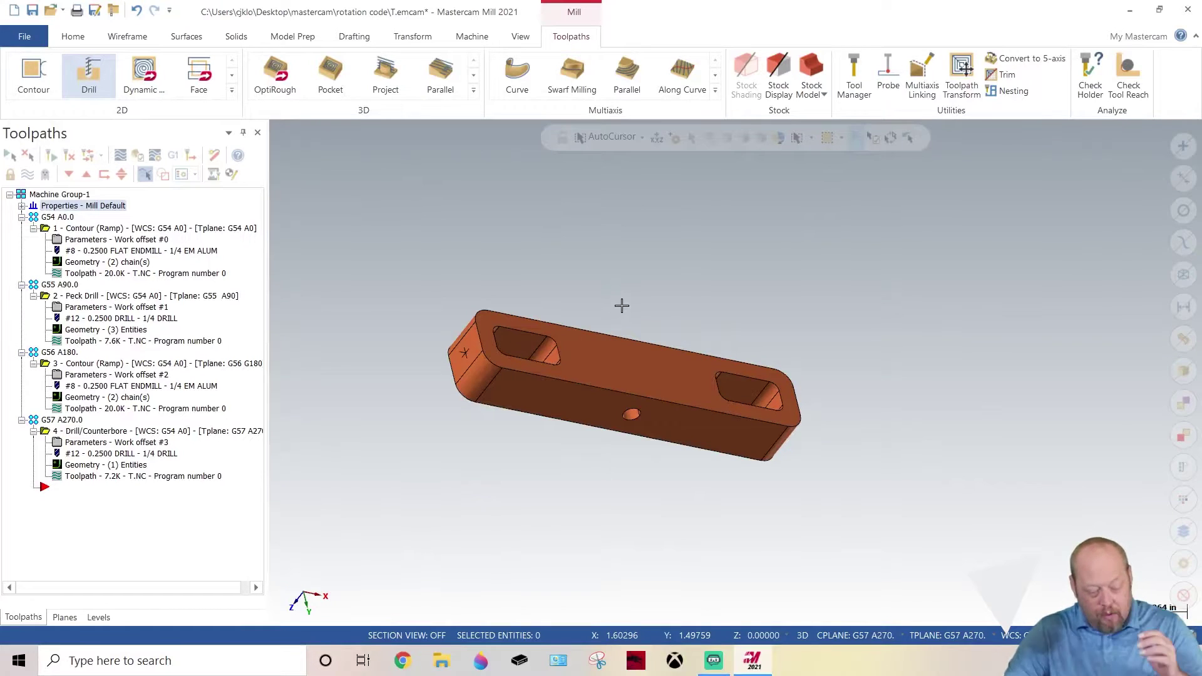
Step: Examine the bar's end slots and the drilled holes in its long sides from all directions
click(446, 365)
key(alt+2)
middle_drag(698, 364, 701, 442)
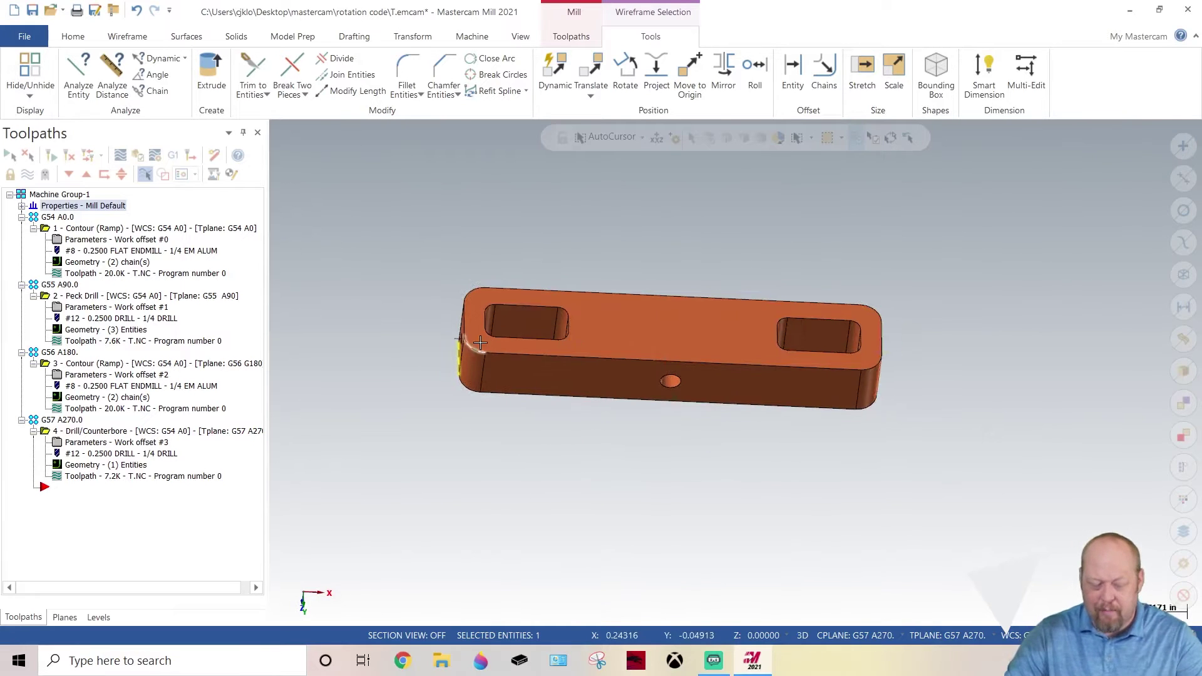
right_click(403, 286)
click(404, 362)
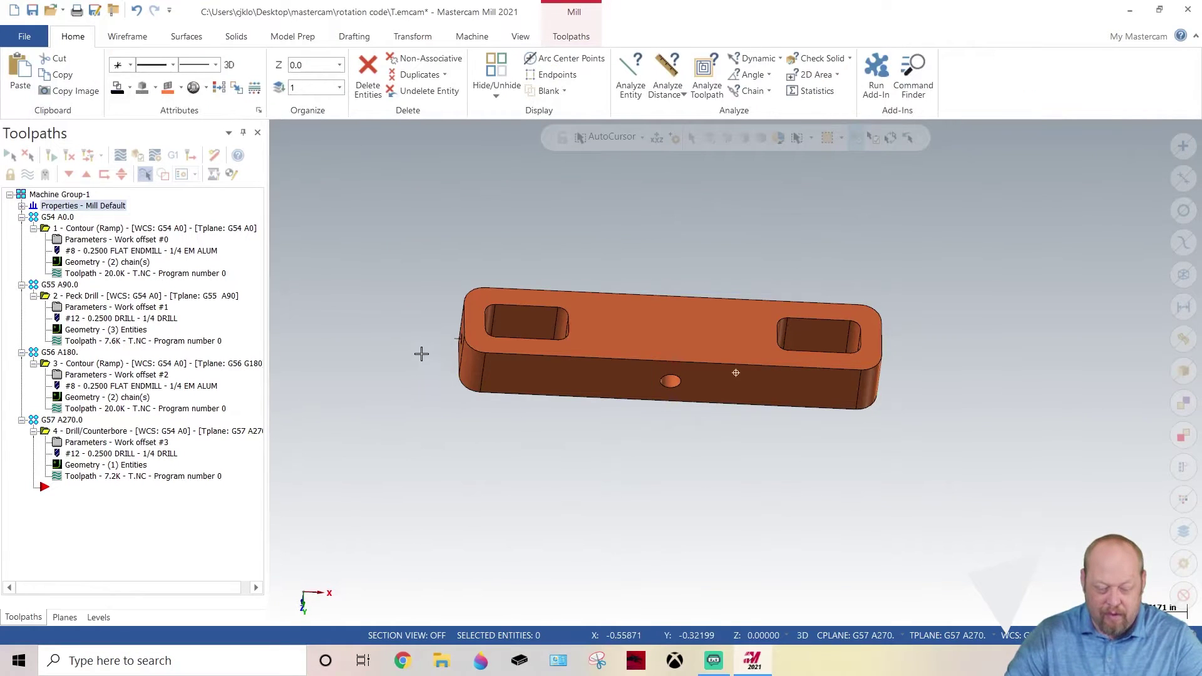
mouse_move(426, 354)
middle_down()
mouse_move(400, 383)
mouse_move(418, 303)
mouse_move(398, 480)
mouse_move(421, 397)
mouse_move(429, 258)
mouse_move(458, 532)
mouse_move(429, 306)
mouse_move(437, 268)
mouse_move(690, 303)
mouse_move(1046, 287)
mouse_move(383, 298)
mouse_move(550, 288)
mouse_move(463, 286)
mouse_move(344, 236)
mouse_move(432, 308)
mouse_move(456, 375)
mouse_move(456, 490)
middle_up()
middle_drag(384, 322, 385, 355)
drag(915, 268, 1145, 535)
middle_drag(790, 410, 779, 453)
drag(798, 209, 731, 244)
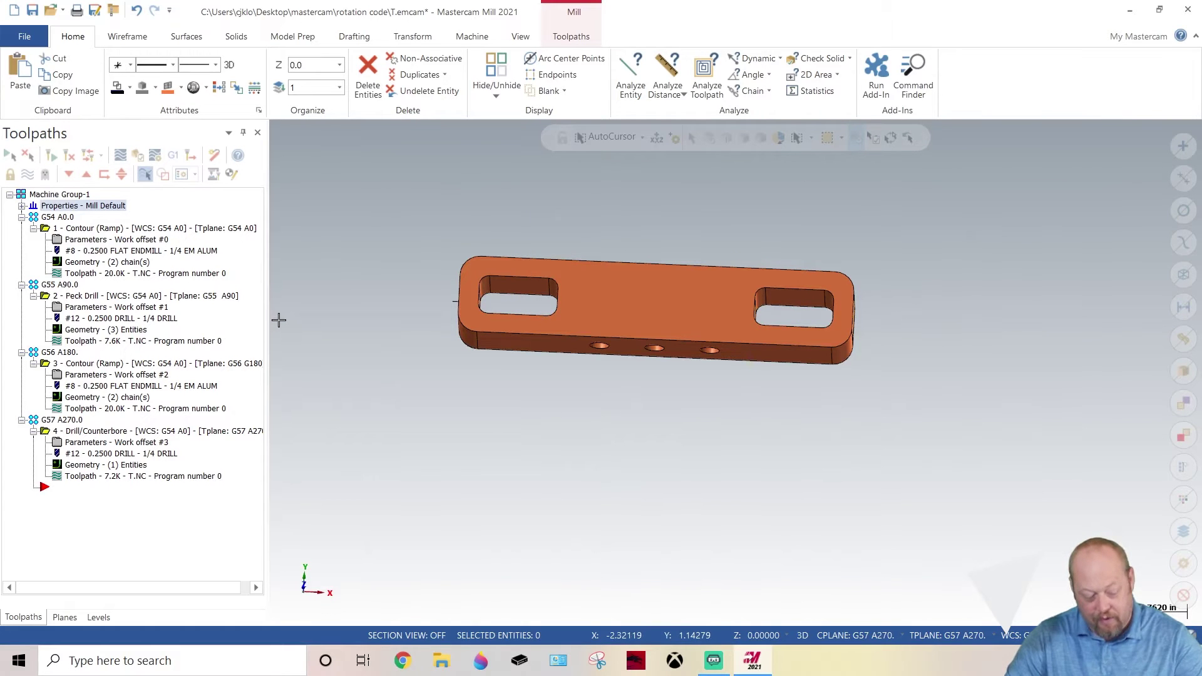
Step: Examine the G57 A270. view of the bar and the coordinate axes passing through its end face
key(alt+p)
scroll(579, 316, down, 3)
scroll(338, 312, up, 2)
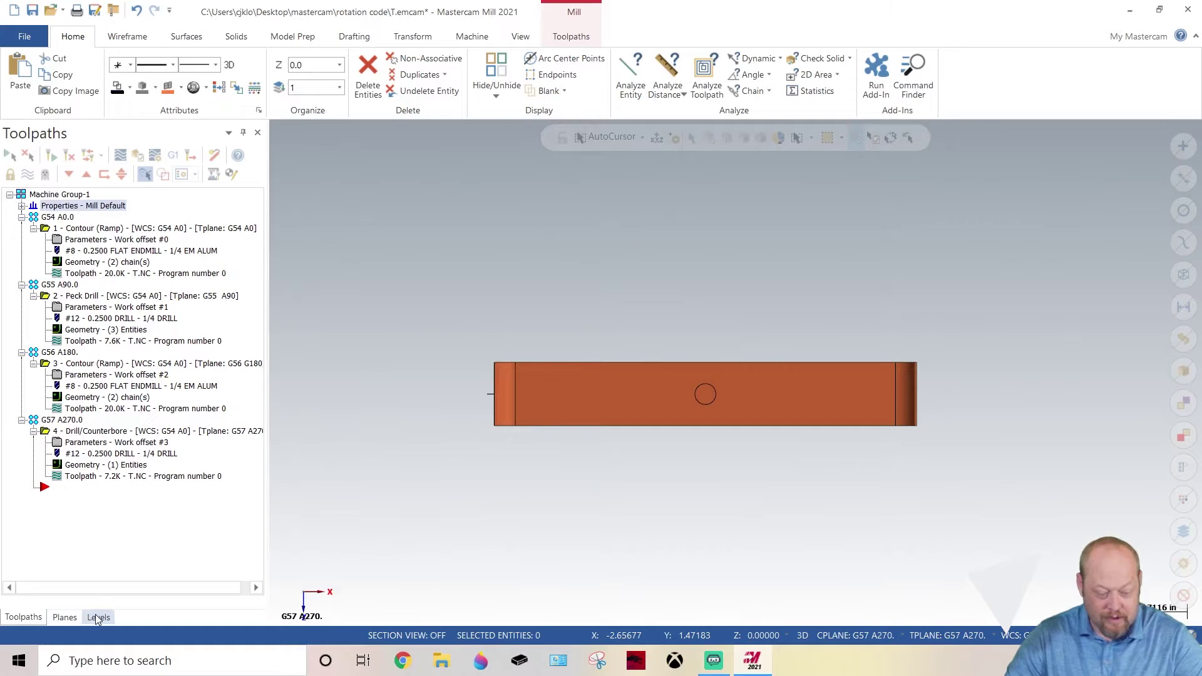
click(311, 589)
middle_drag(415, 374, 471, 330)
key(Escape)
key(alt+p)
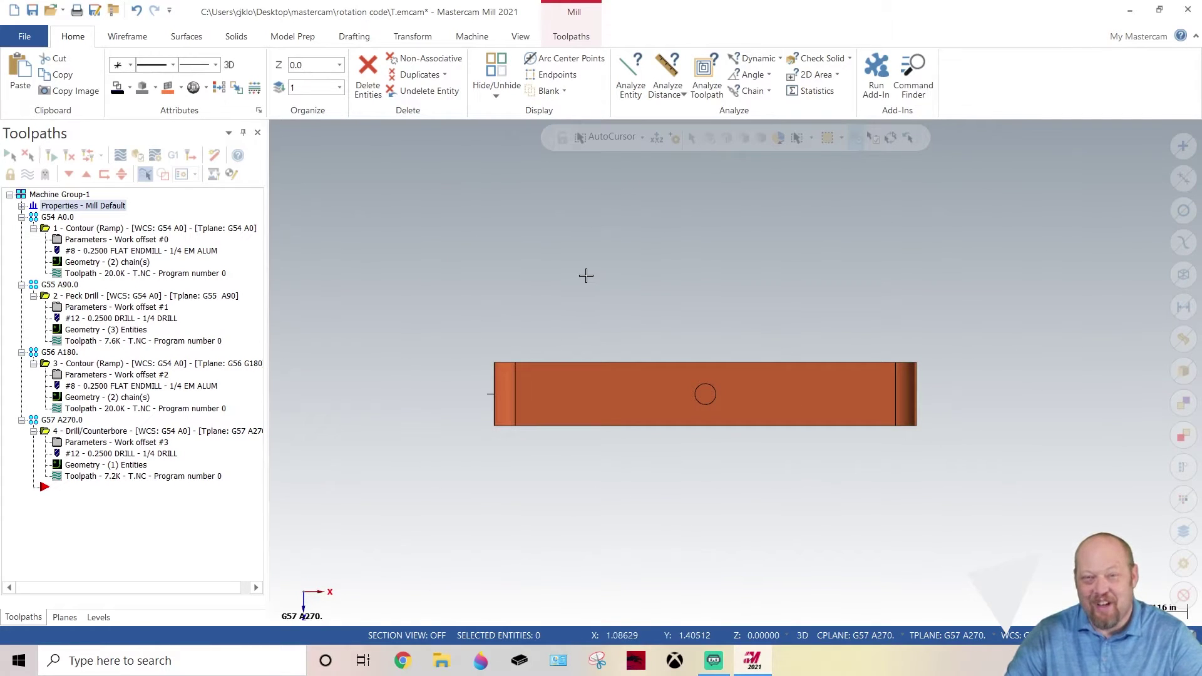
middle_drag(698, 291, 514, 382)
scroll(491, 413, up, 7)
scroll(502, 419, down, 5)
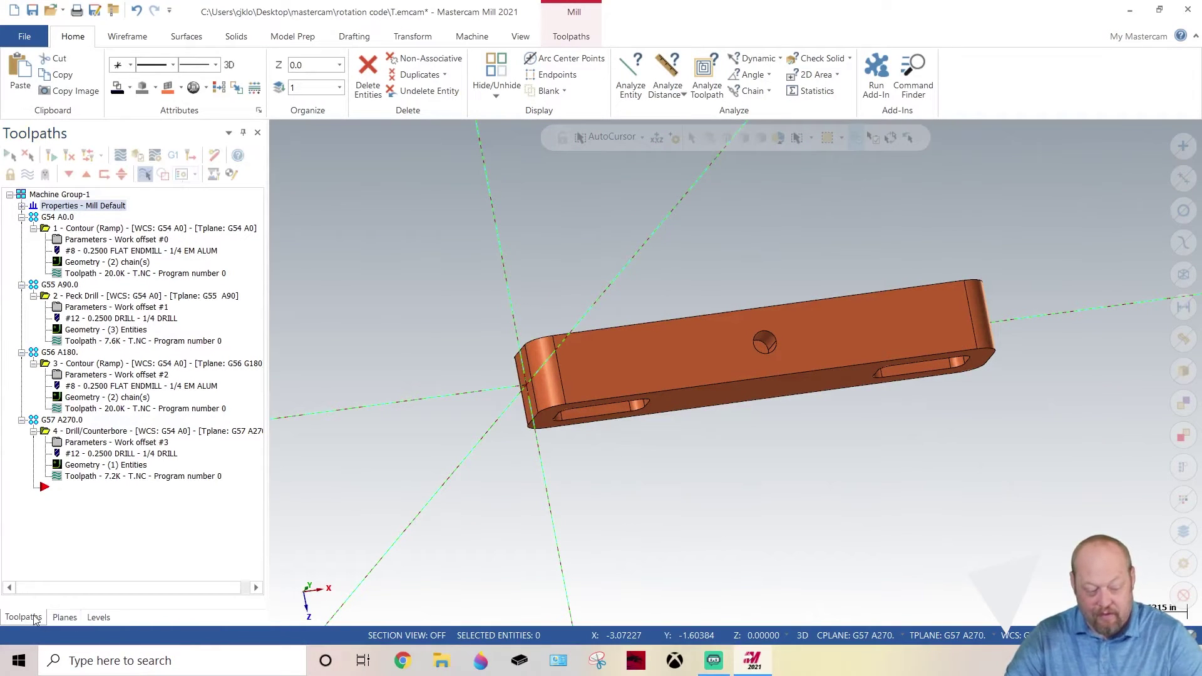
click(90, 619)
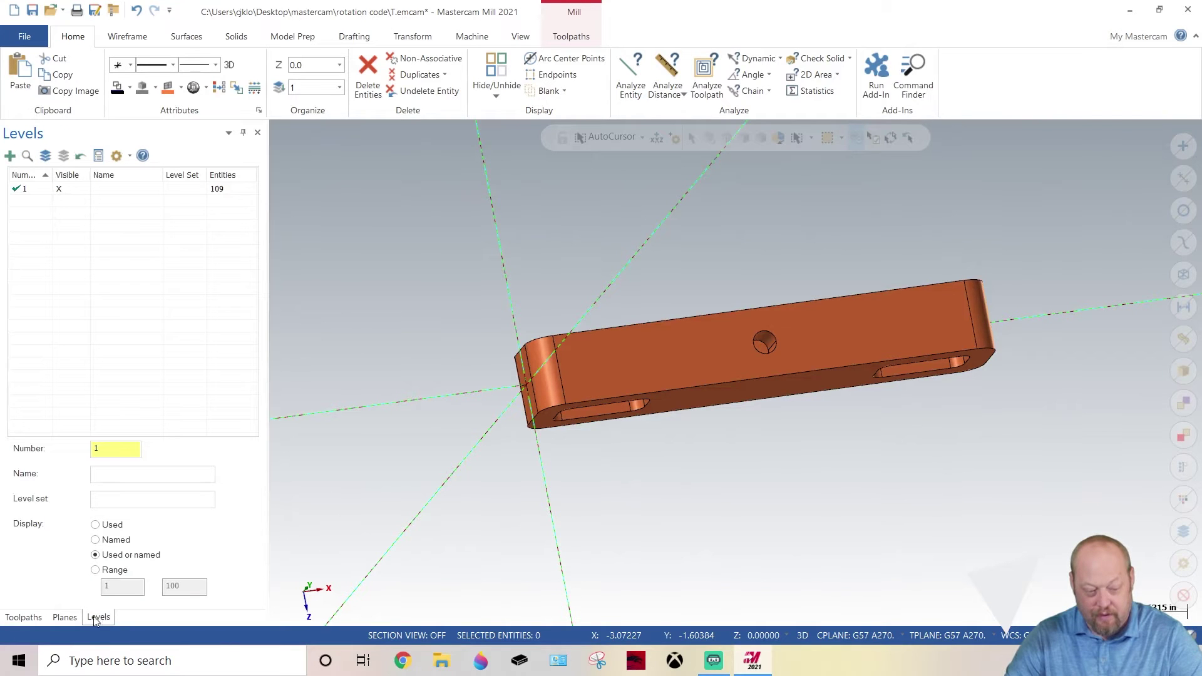
click(33, 618)
middle_drag(527, 394, 536, 392)
scroll(521, 389, up, 5)
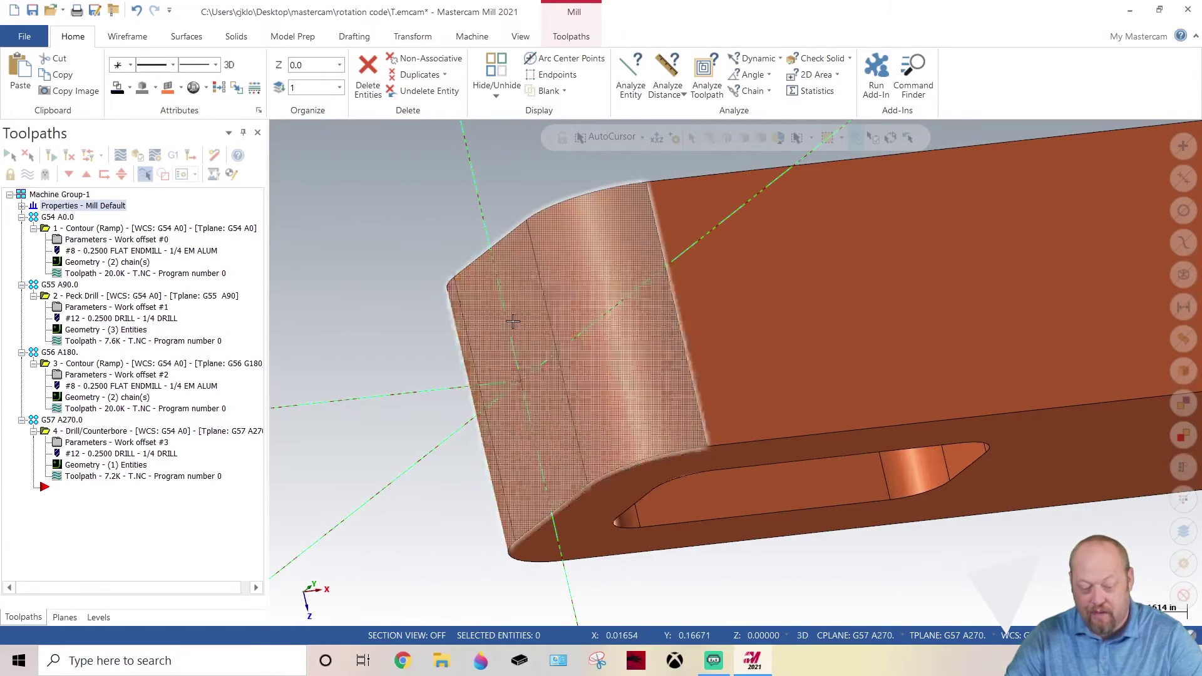
Step: Make the Top plane the active WCS, construction plane and tool plane
click(68, 617)
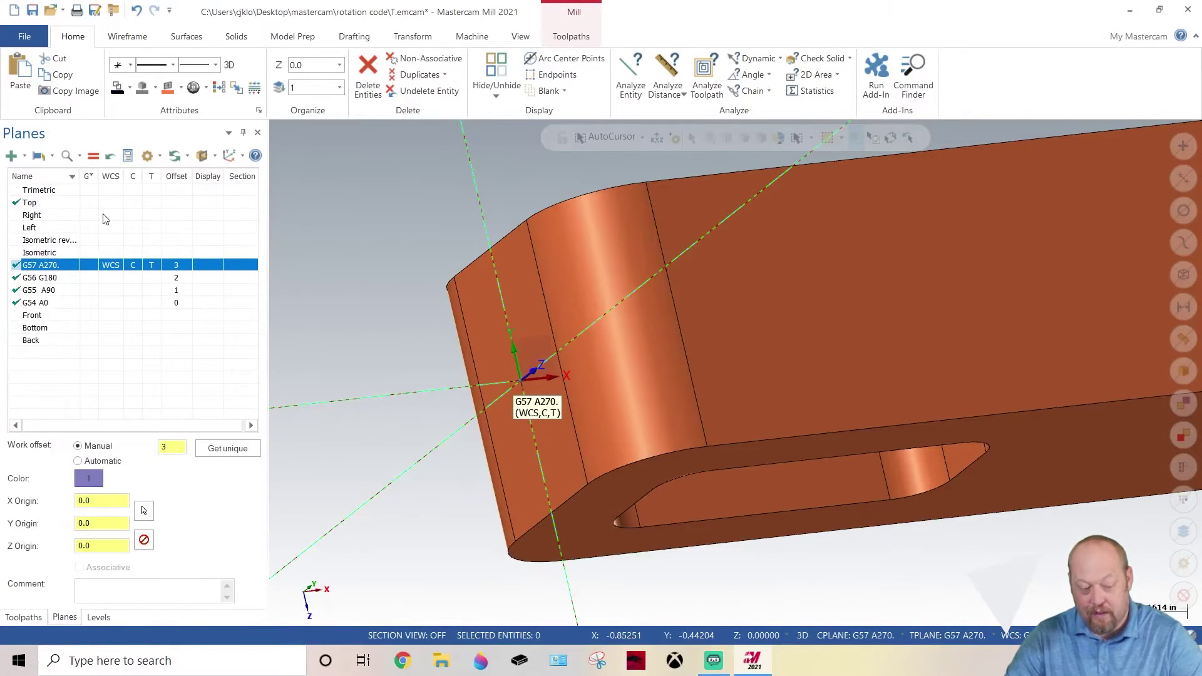
click(50, 202)
click(113, 201)
click(114, 204)
scroll(638, 420, down, 1)
scroll(476, 403, up, 3)
middle_drag(475, 401, 526, 376)
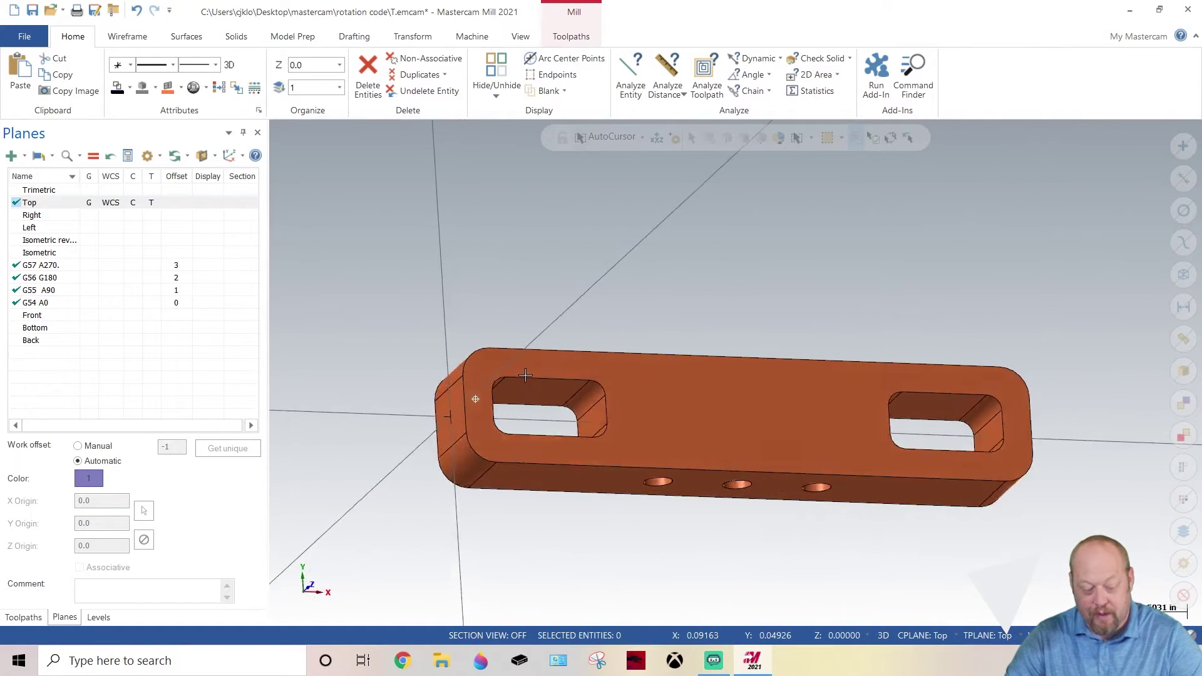
Step: Examine where the origin axes sit relative to the bar's end face in angled and top views
scroll(391, 445, up, 2)
scroll(390, 445, up, 3)
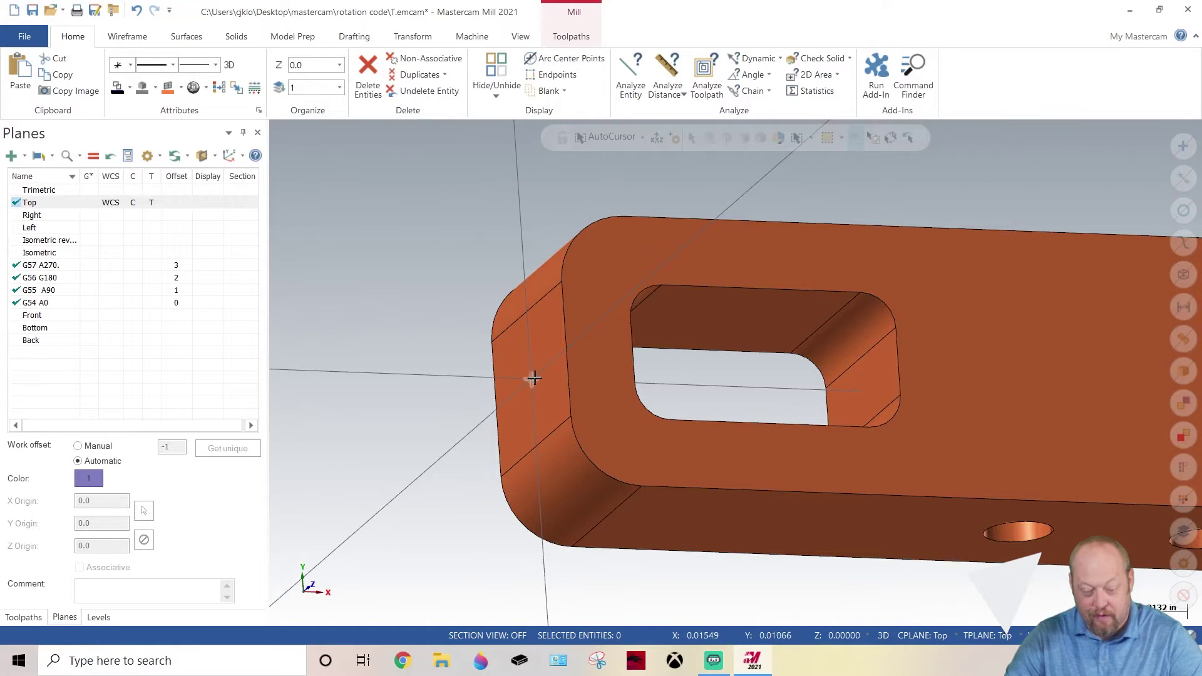
scroll(537, 372, down, 3)
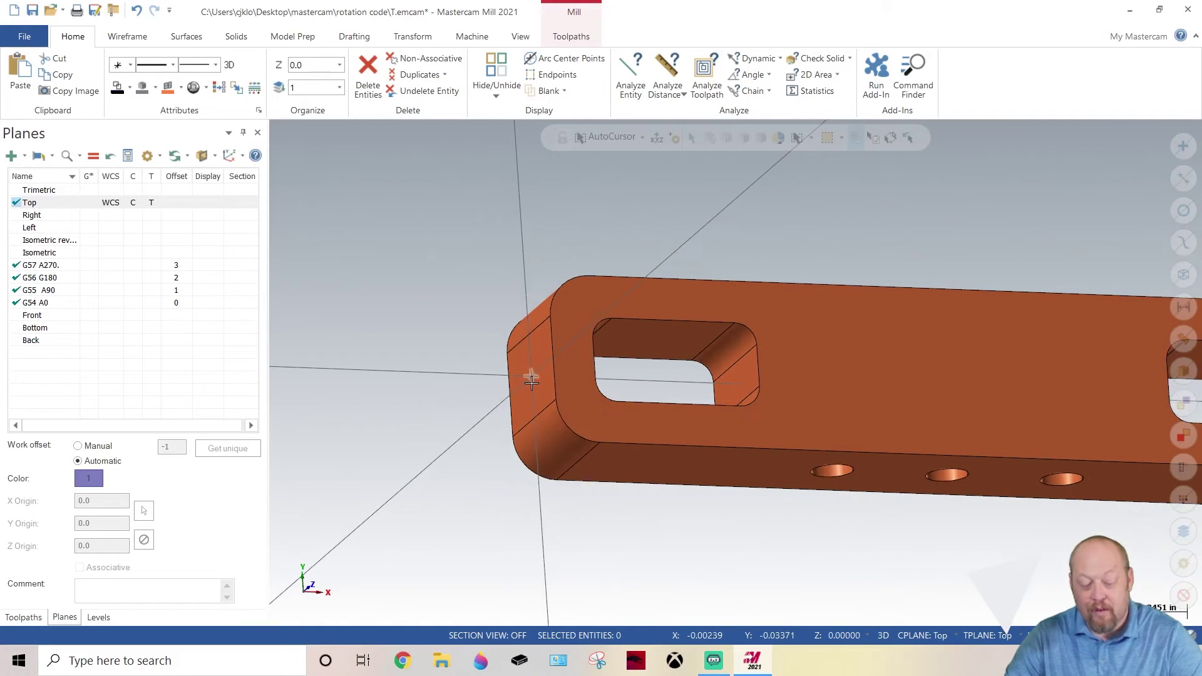
mouse_move(530, 375)
middle_down()
mouse_move(474, 381)
mouse_move(475, 346)
mouse_move(516, 268)
mouse_move(477, 287)
mouse_move(501, 225)
mouse_move(478, 432)
mouse_move(491, 431)
mouse_move(532, 376)
mouse_move(504, 401)
mouse_move(503, 433)
mouse_move(553, 397)
mouse_move(533, 396)
middle_up()
key(alt+1)
key(alt+1)
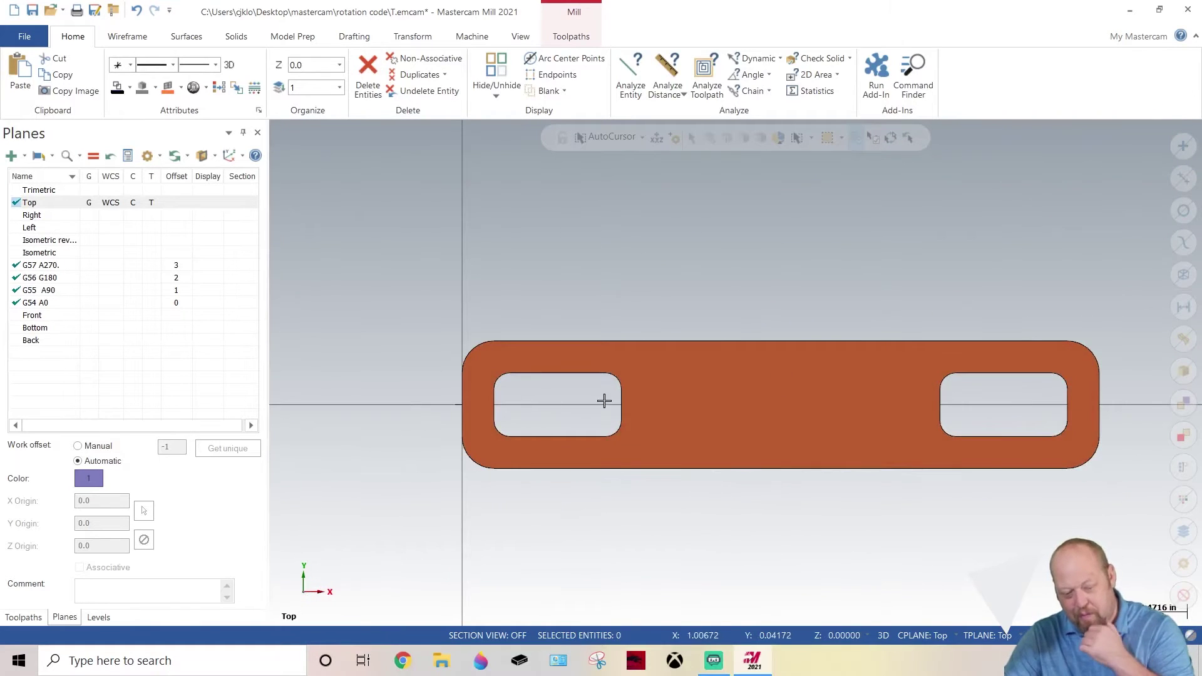
scroll(674, 397, down, 4)
scroll(528, 424, up, 6)
scroll(606, 355, down, 4)
scroll(545, 376, up, 4)
middle_drag(545, 376, 586, 362)
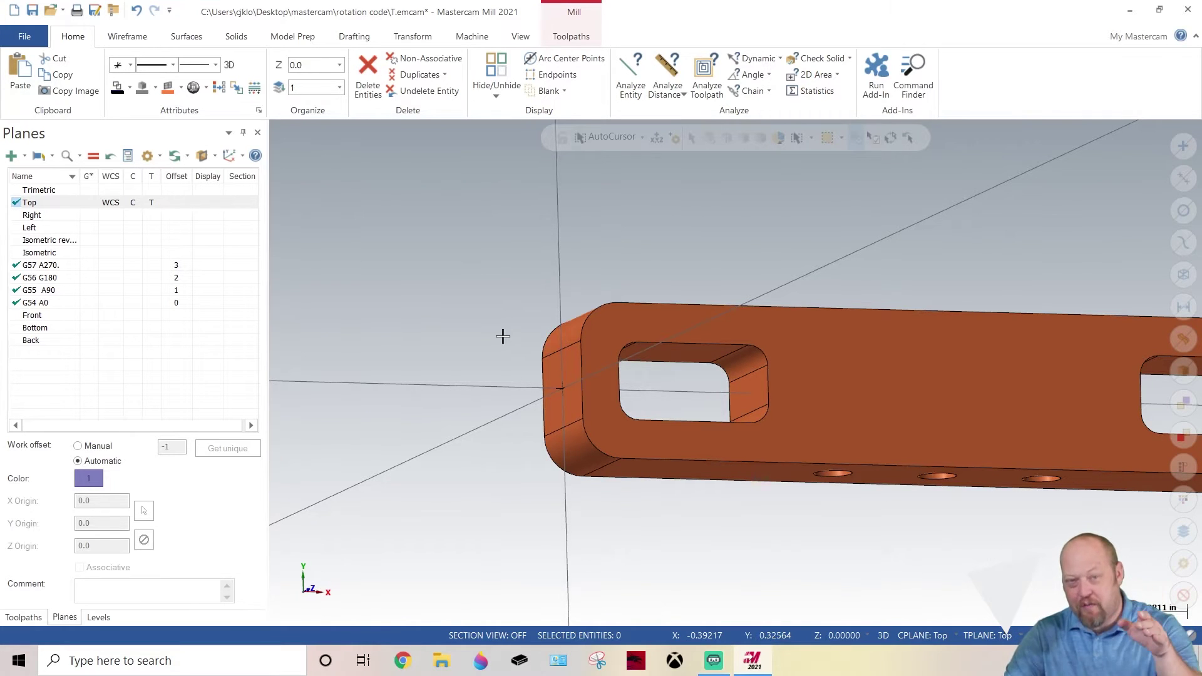
scroll(543, 395, down, 1)
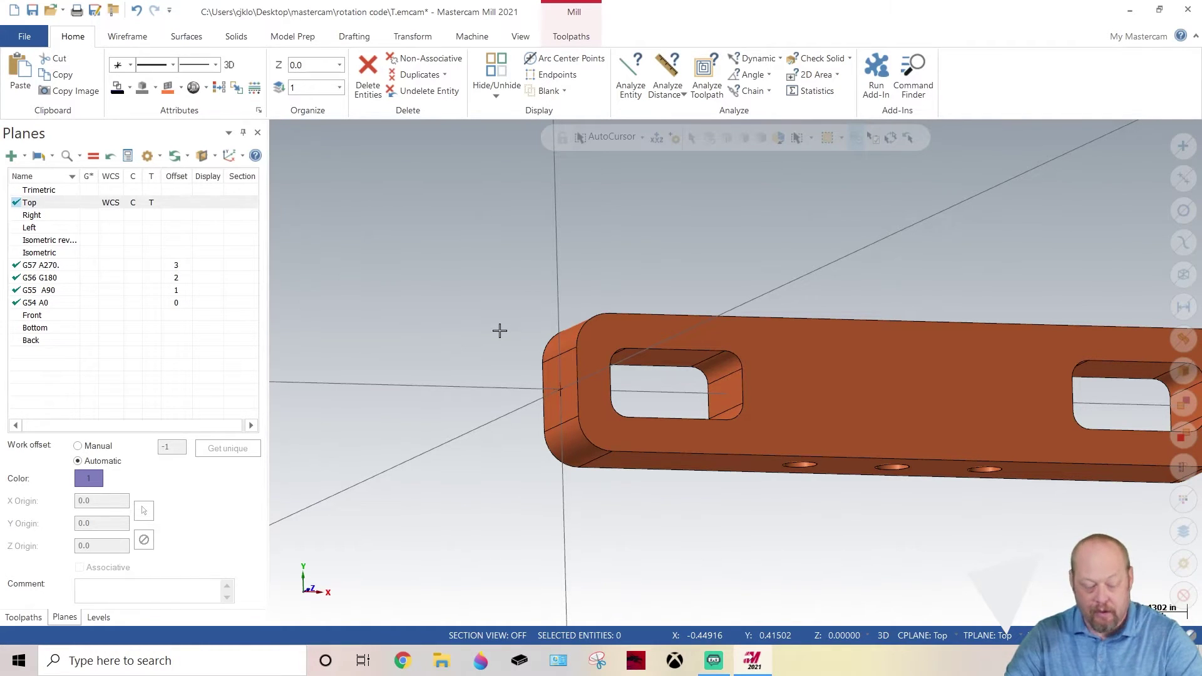
key(alt+1)
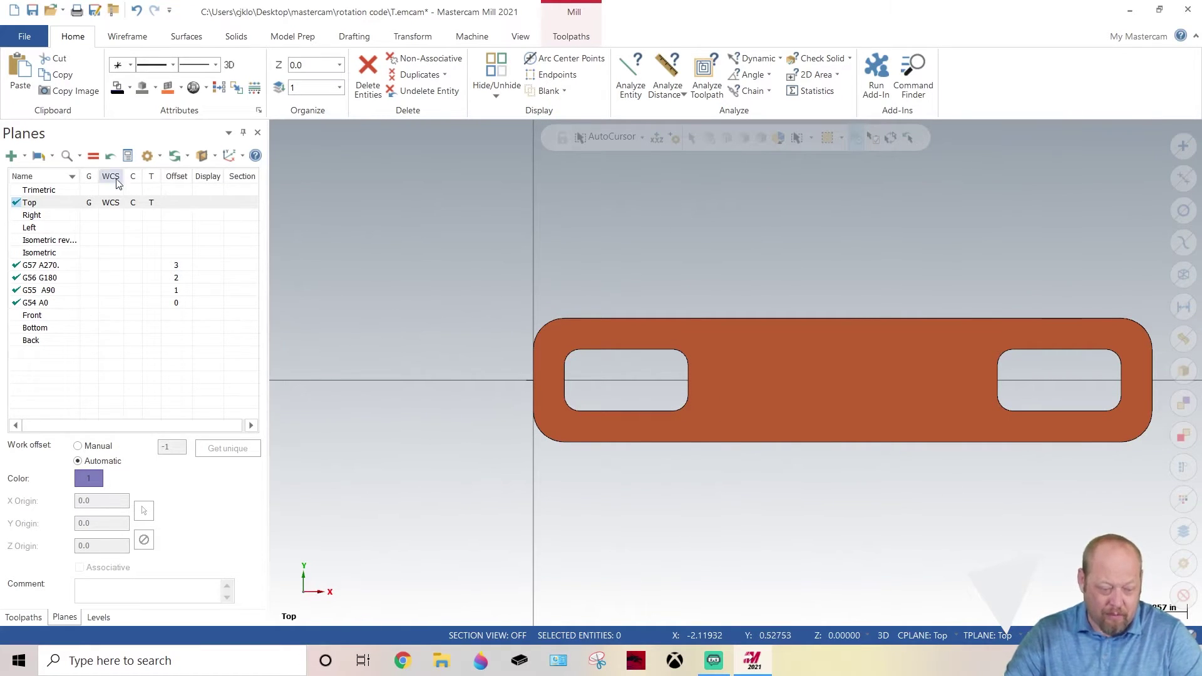
middle_drag(544, 332, 738, 282)
click(305, 588)
scroll(532, 351, up, 3)
click(538, 424)
click(537, 424)
scroll(682, 290, down, 1)
middle_drag(681, 290, 319, 305)
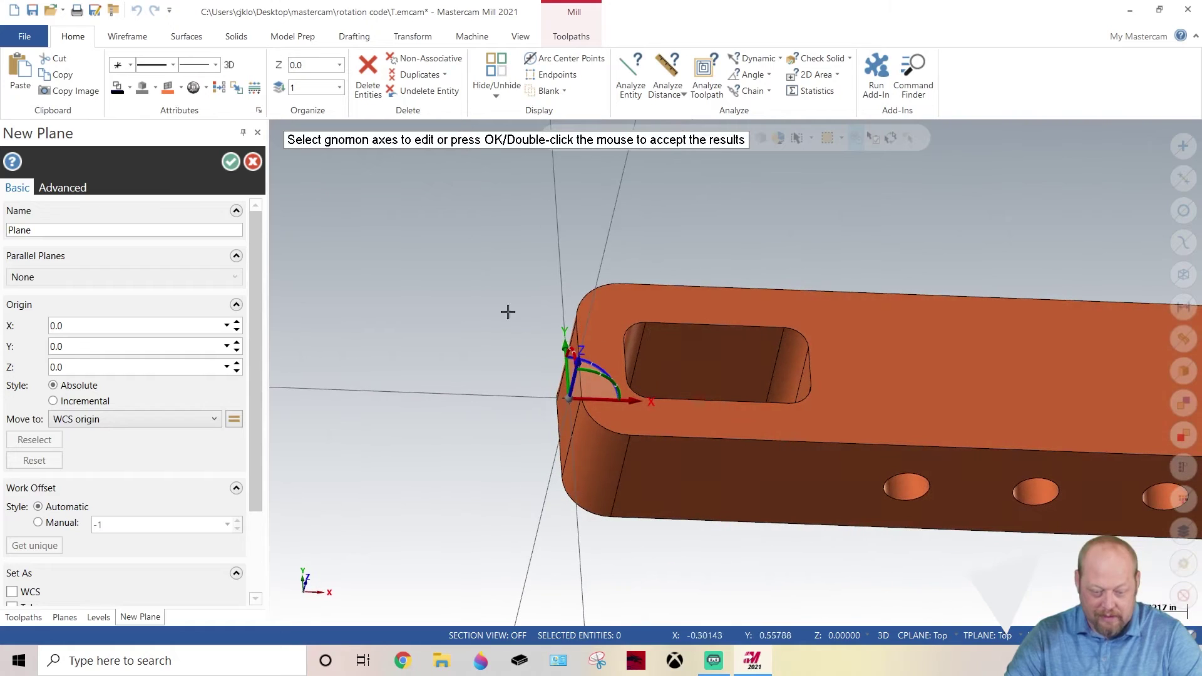
drag(80, 232, 3, 242)
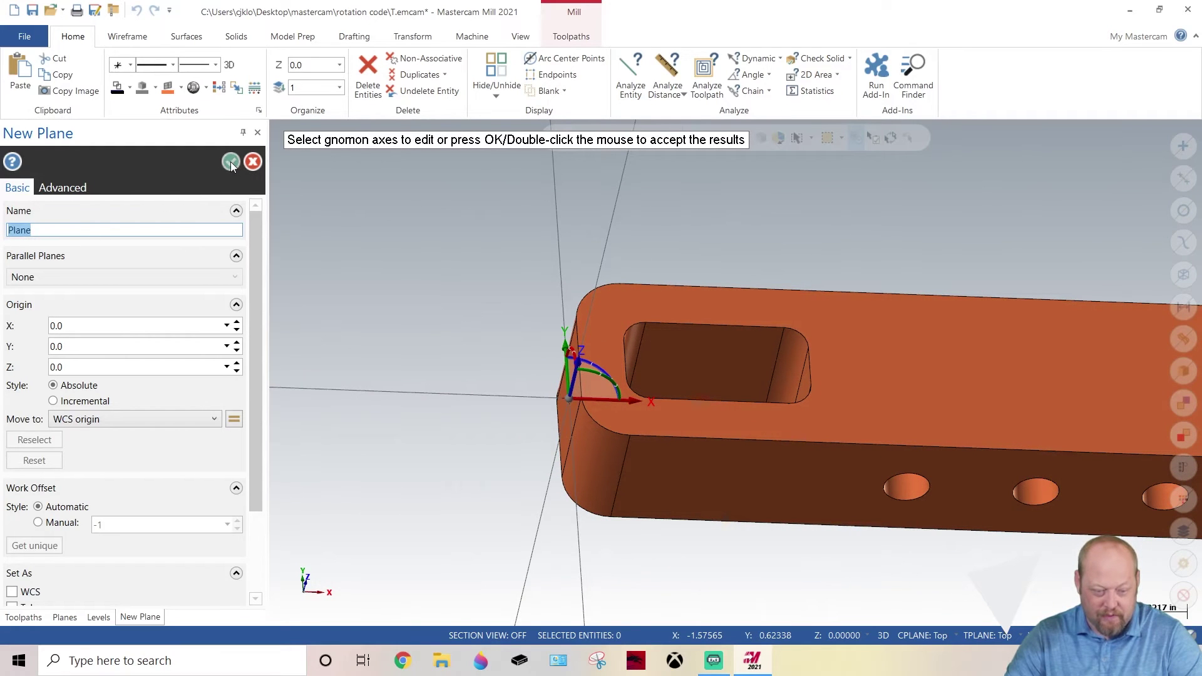
click(253, 163)
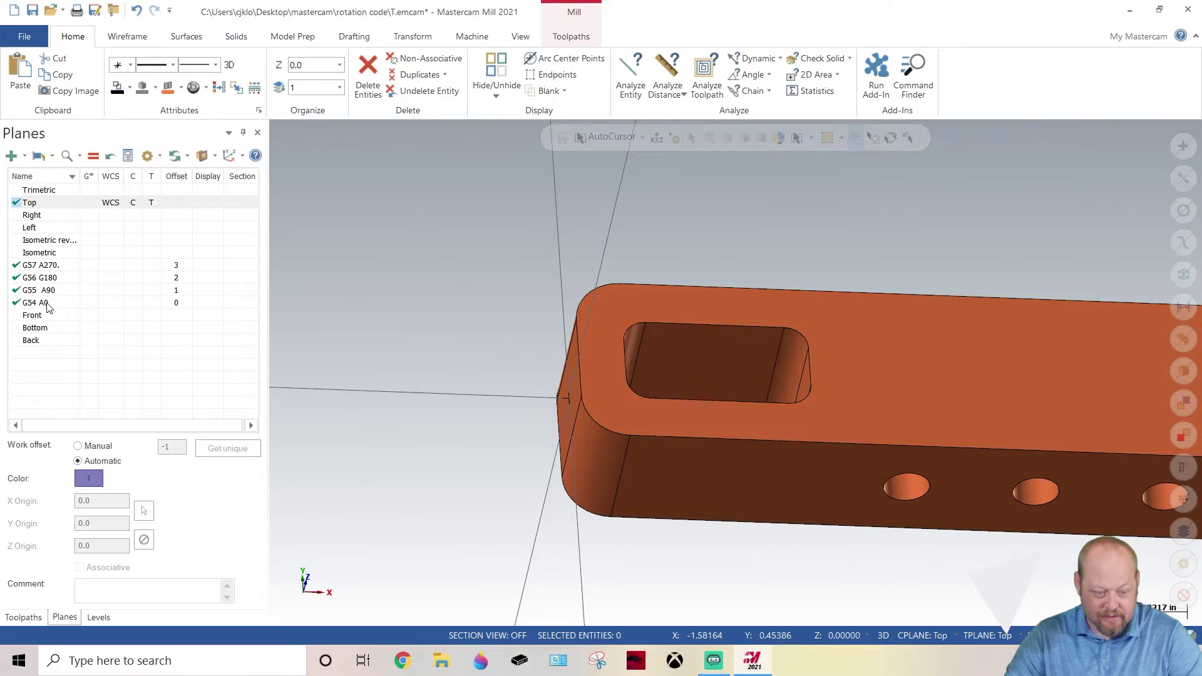
Step: Make G54 A0 the active WCS, construction plane and tool plane, and select its work offset value
click(62, 307)
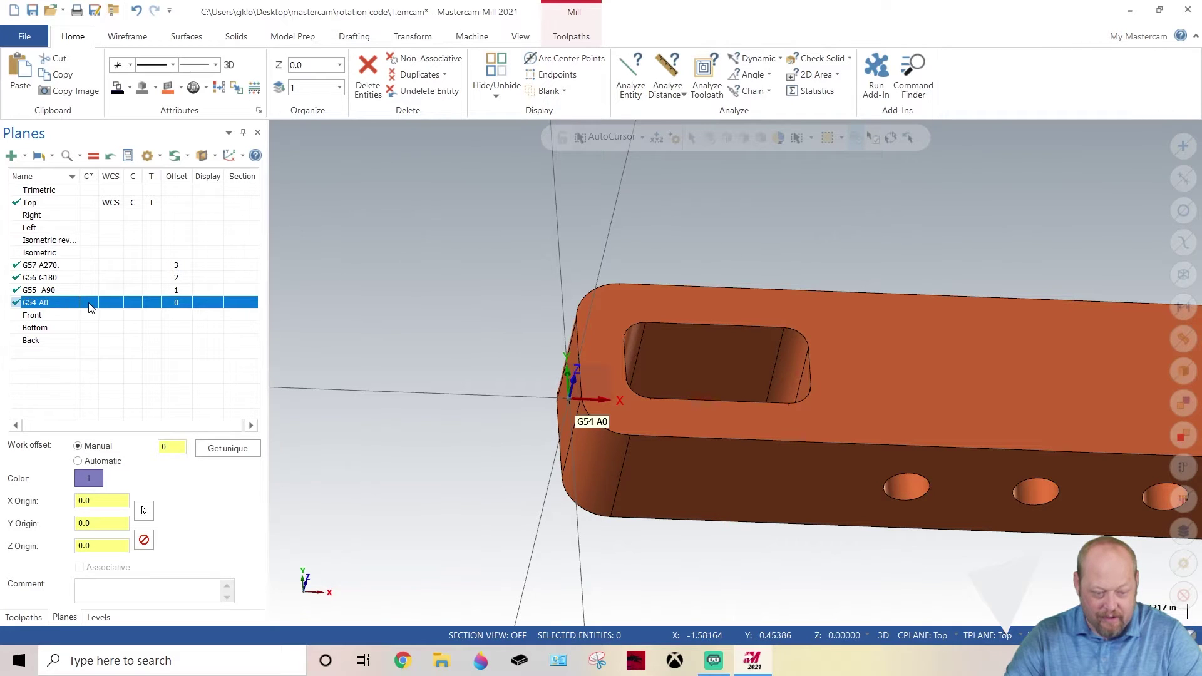
click(91, 306)
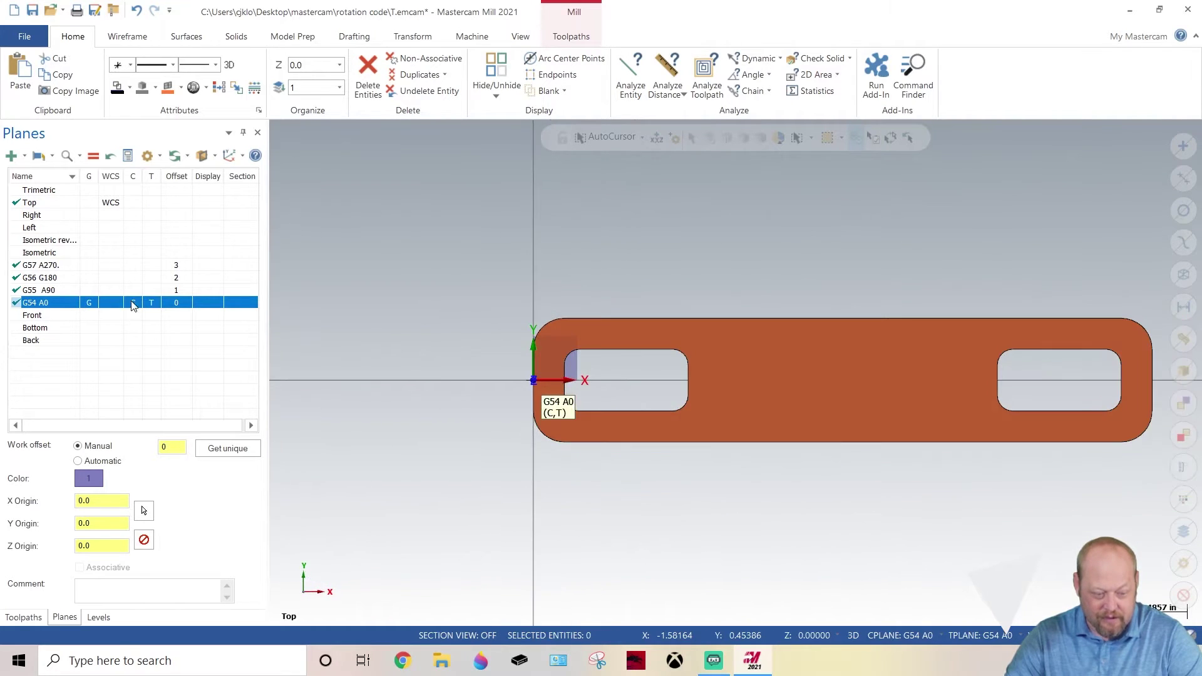
click(118, 304)
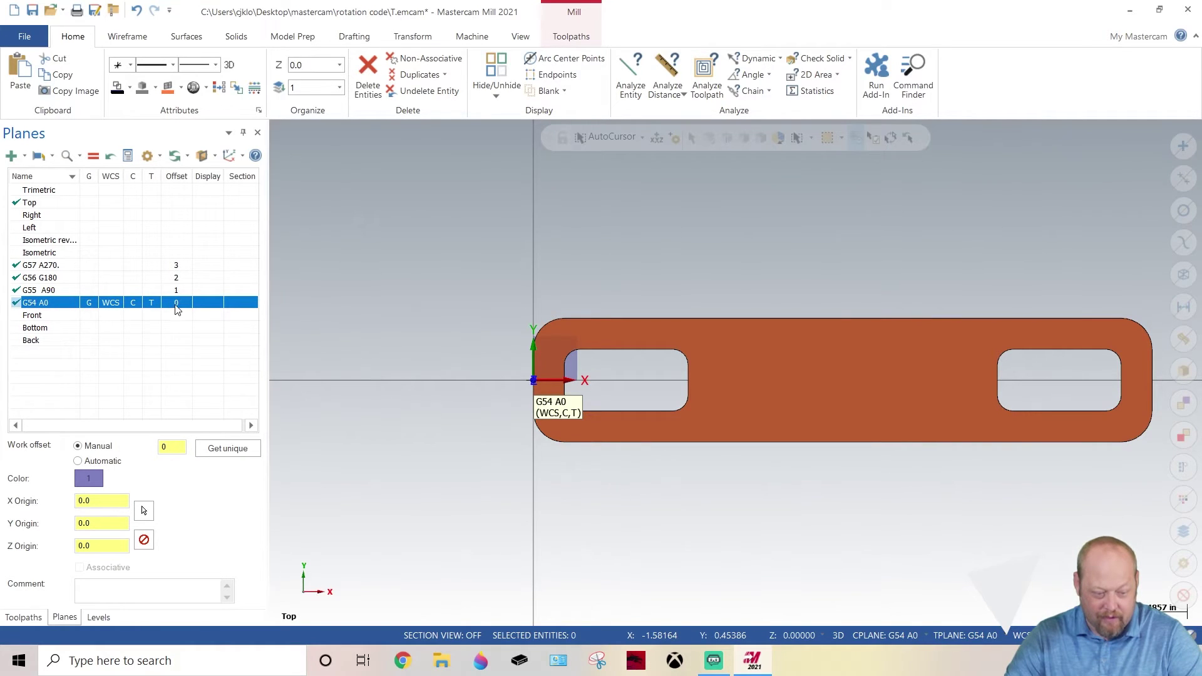
click(171, 445)
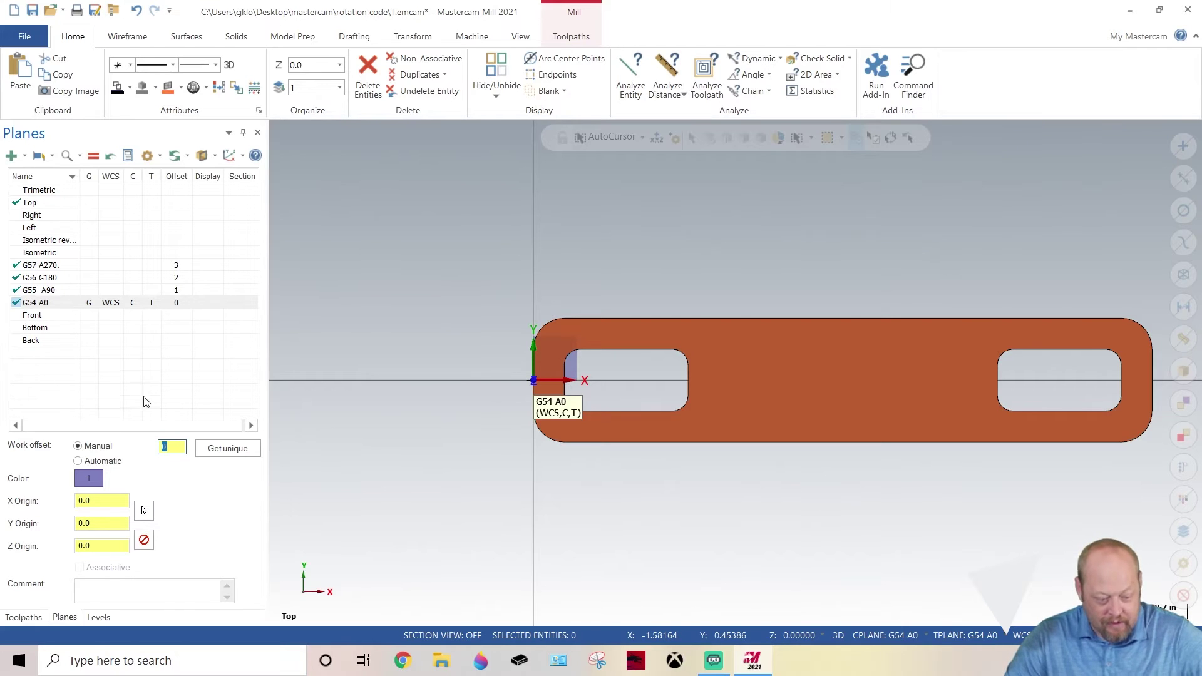
click(25, 616)
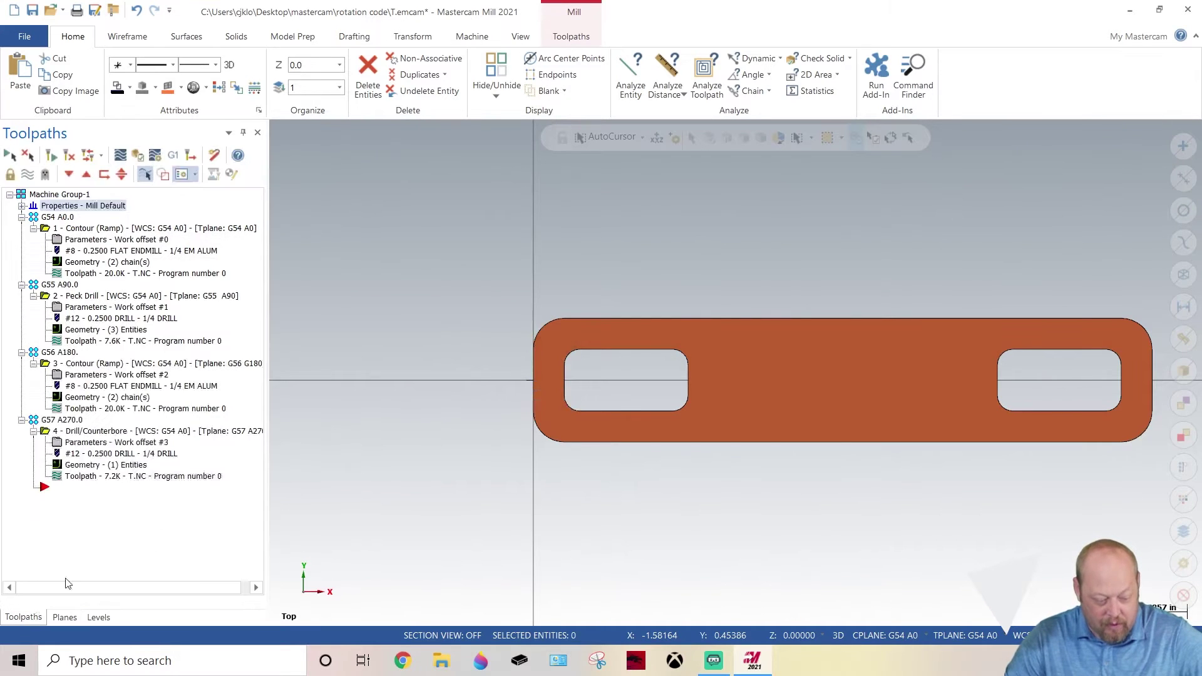
click(557, 39)
click(34, 70)
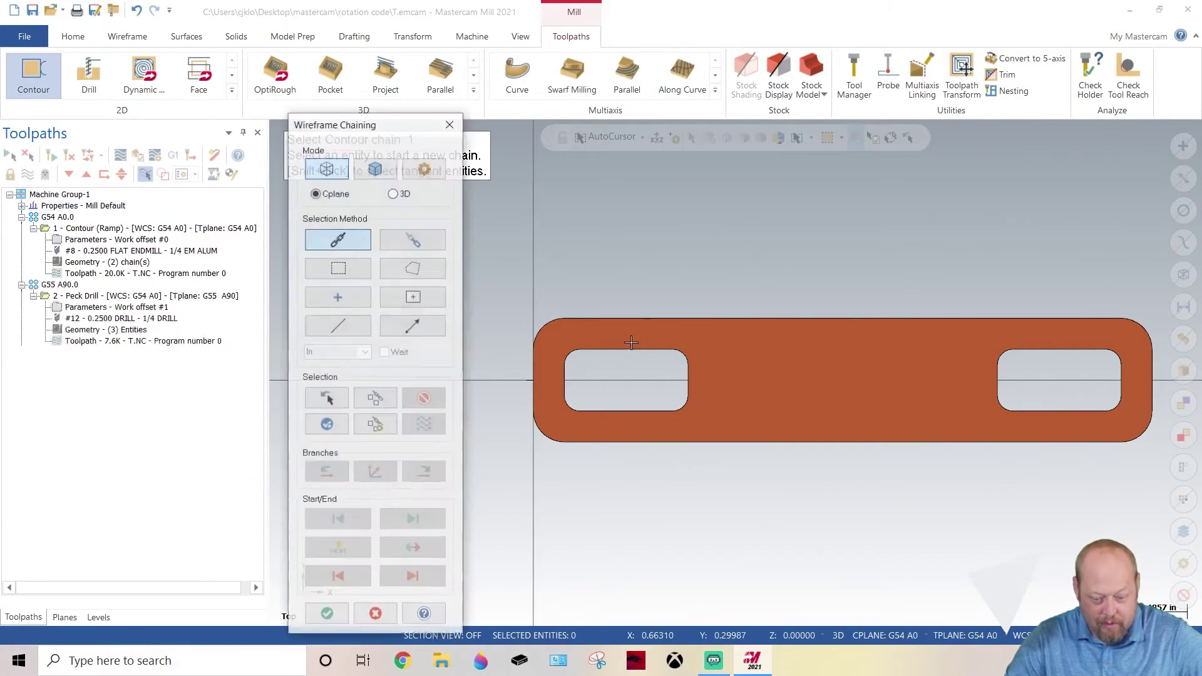
click(647, 348)
click(1102, 348)
key(Escape)
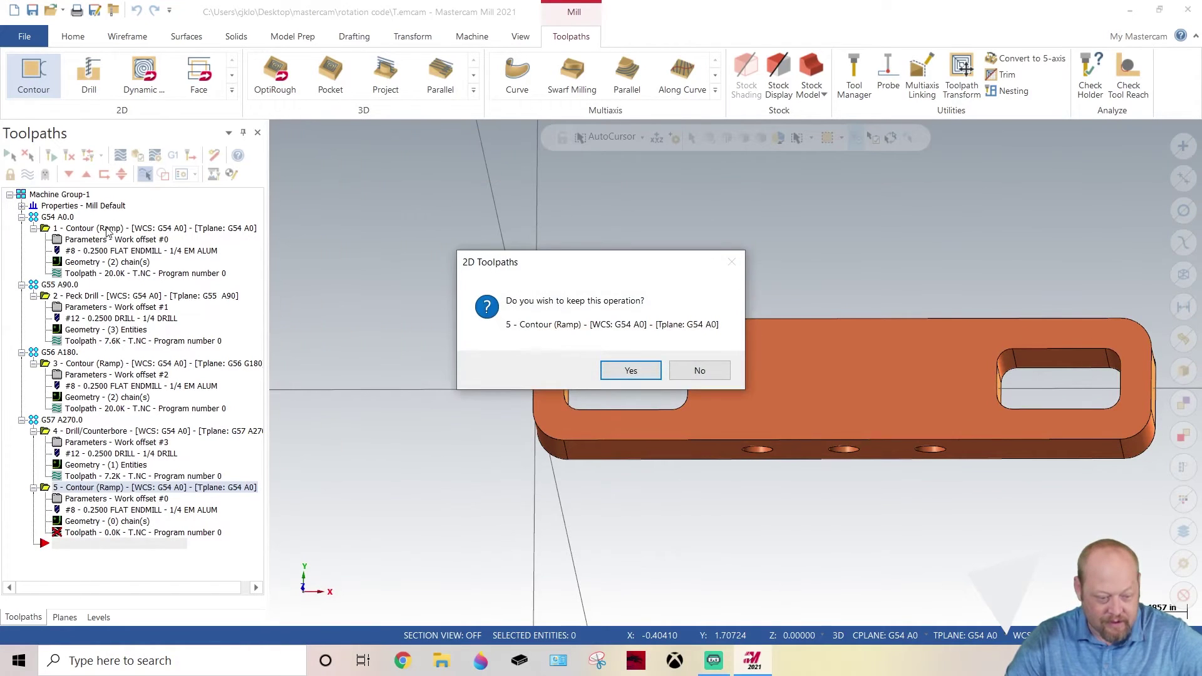
click(720, 370)
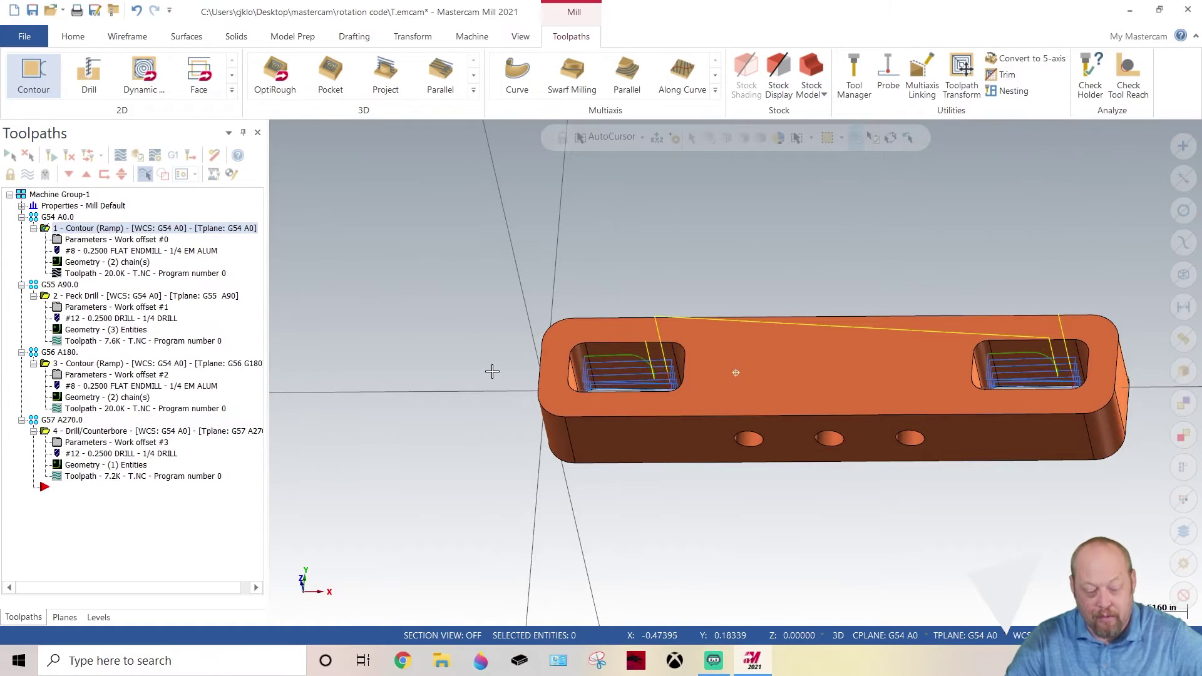
Step: Start a new plane at the bar's end-face origin and rotate it 90° about the X axis towards the three-hole side
middle_drag(491, 365, 414, 480)
click(309, 587)
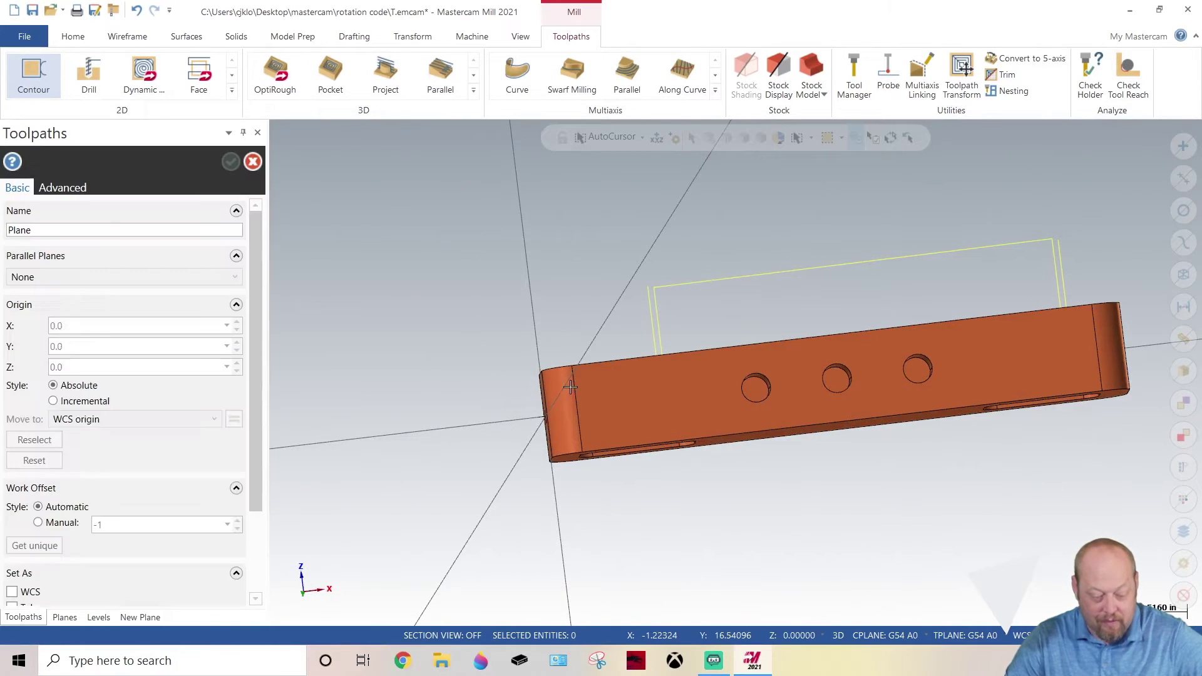
middle_drag(567, 383, 623, 498)
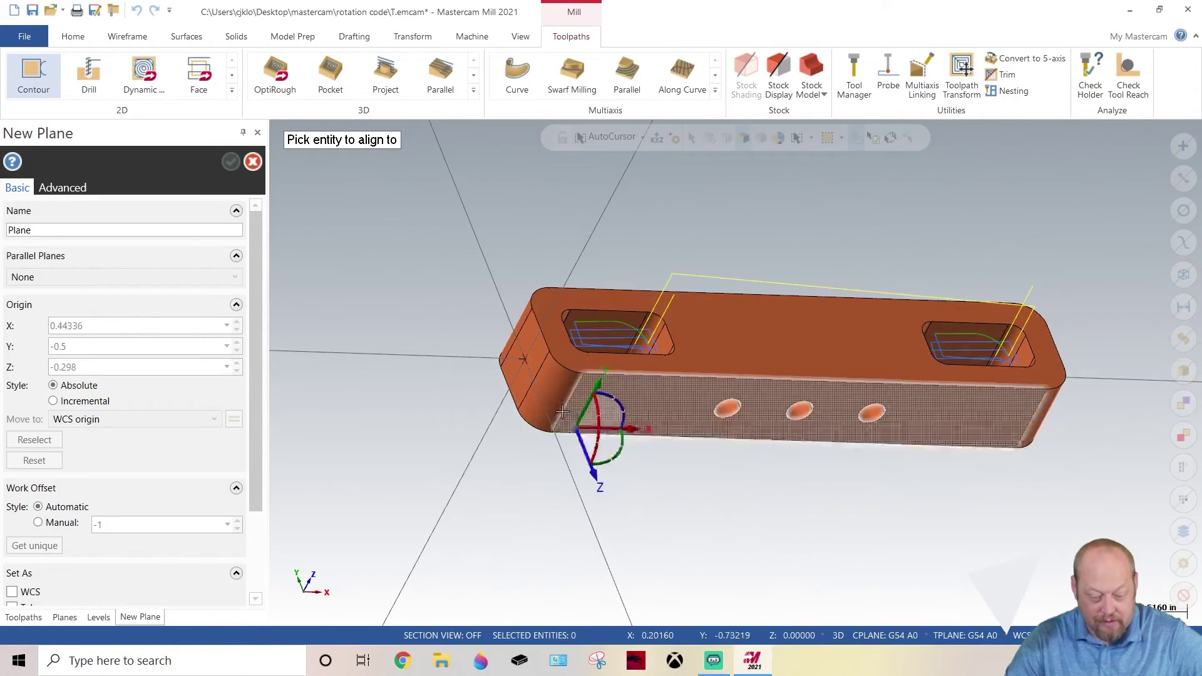
click(527, 363)
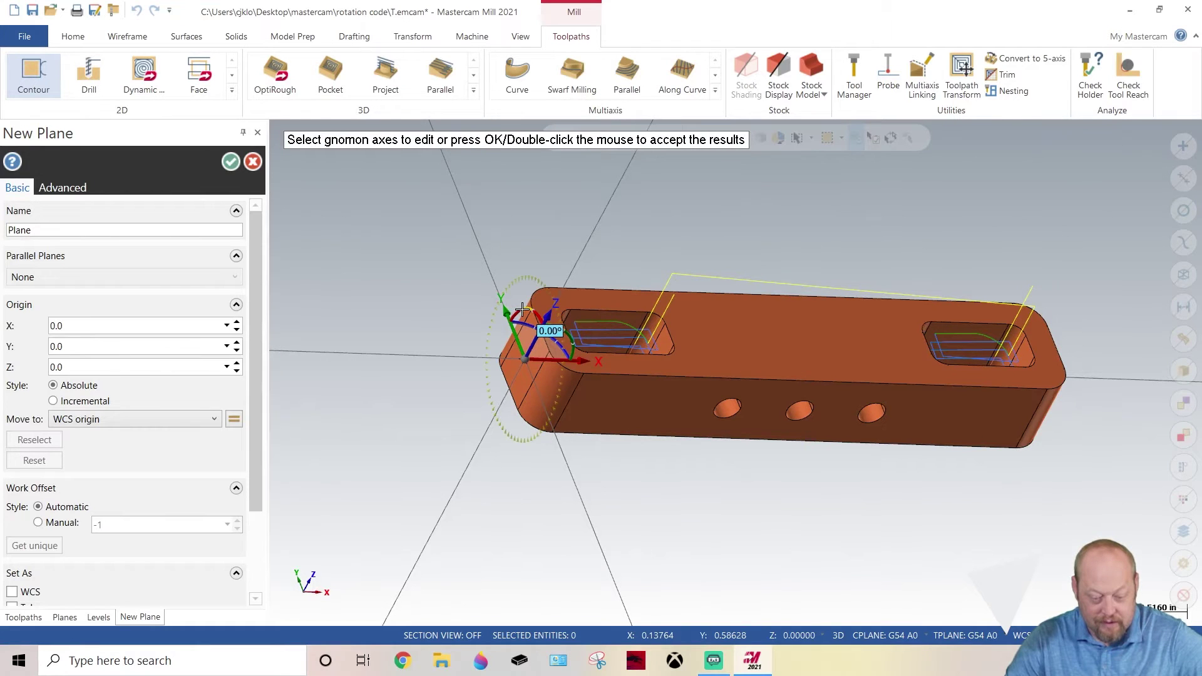
click(537, 329)
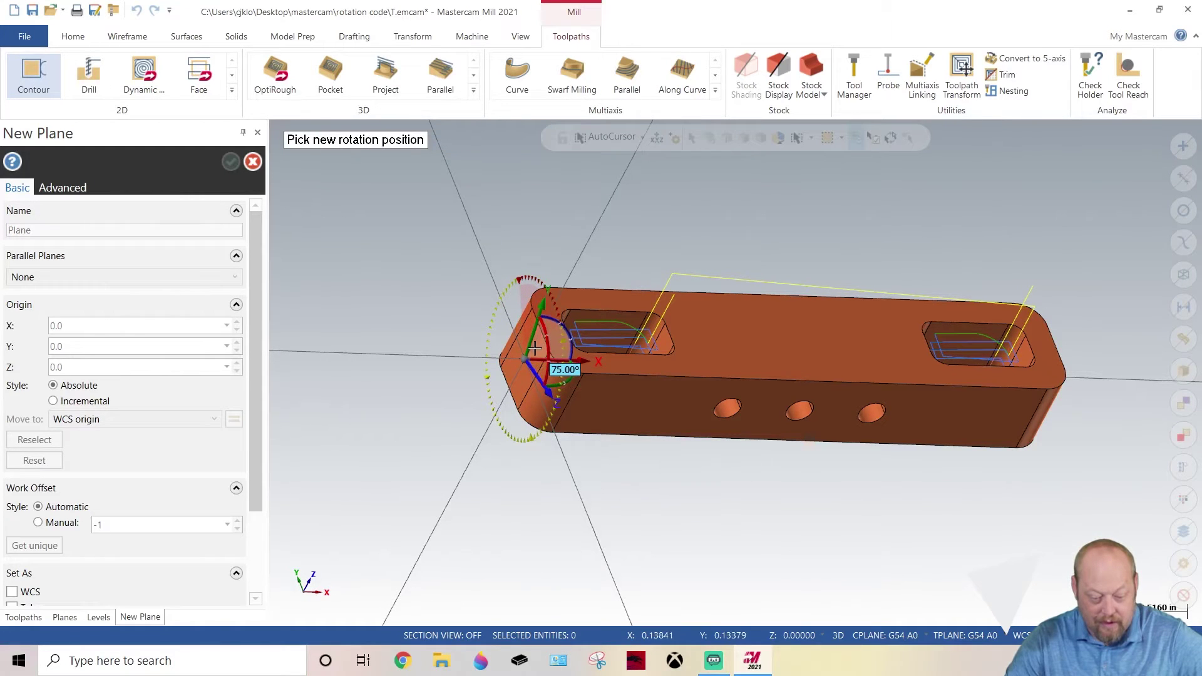
click(535, 354)
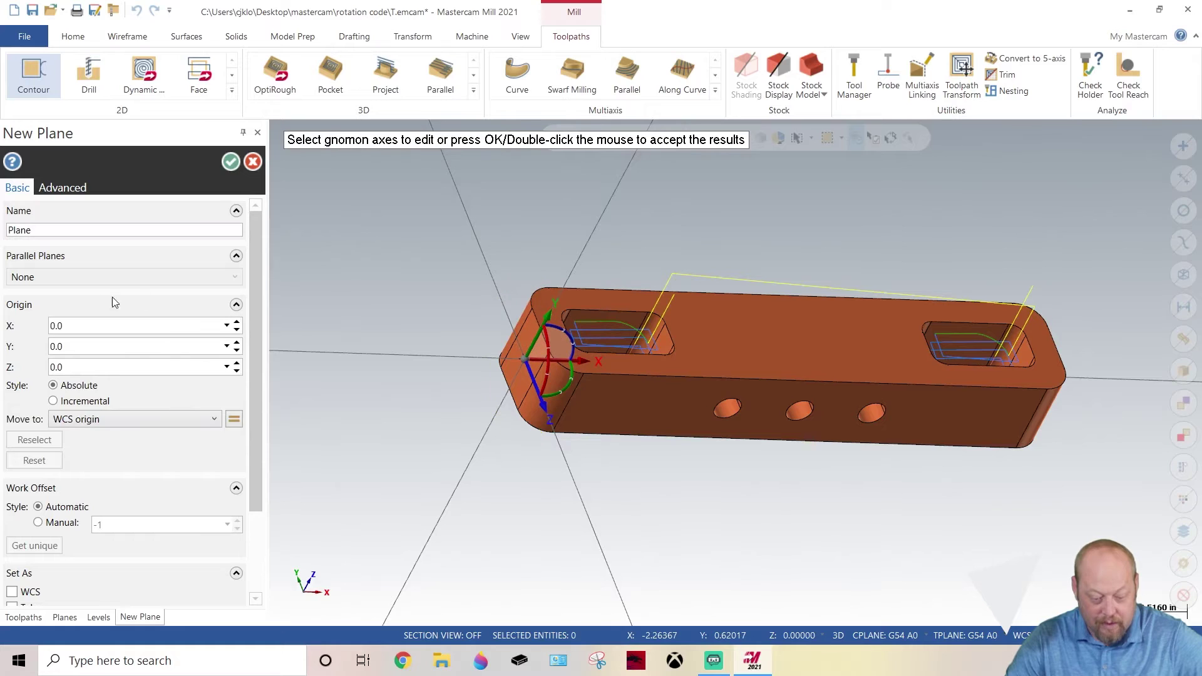
Step: Name the new plane G55 A90, accept it, and select the G55 A90.0 toolpath group
click(55, 231)
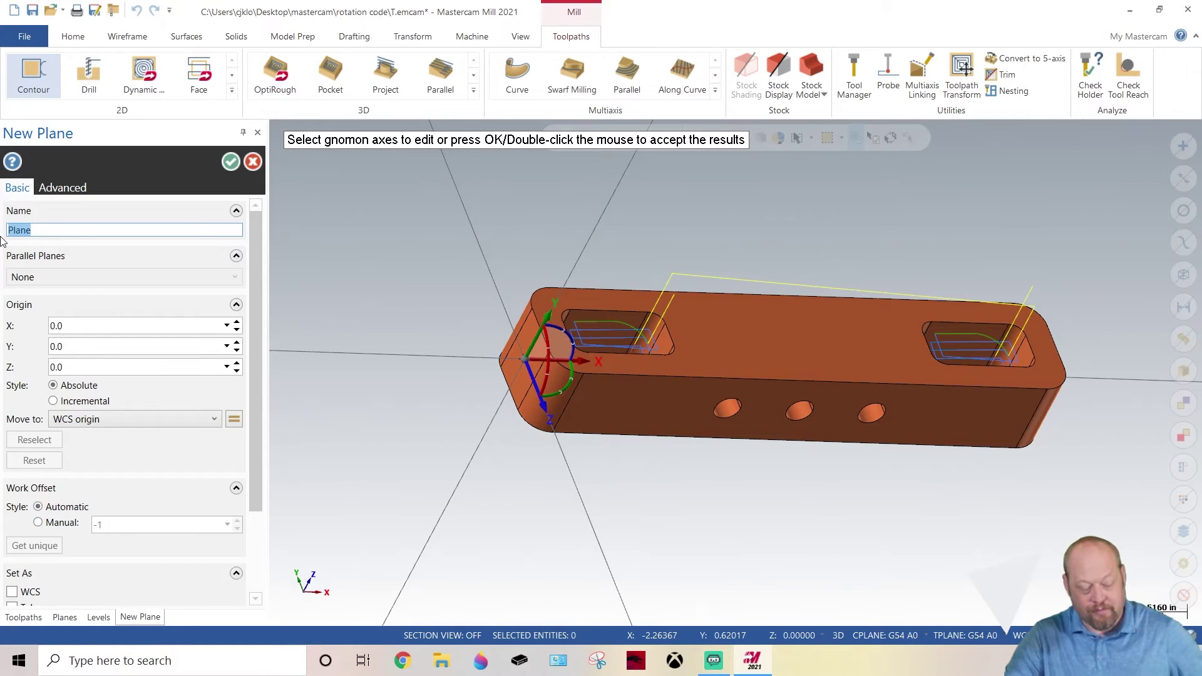
text(G55 A90)
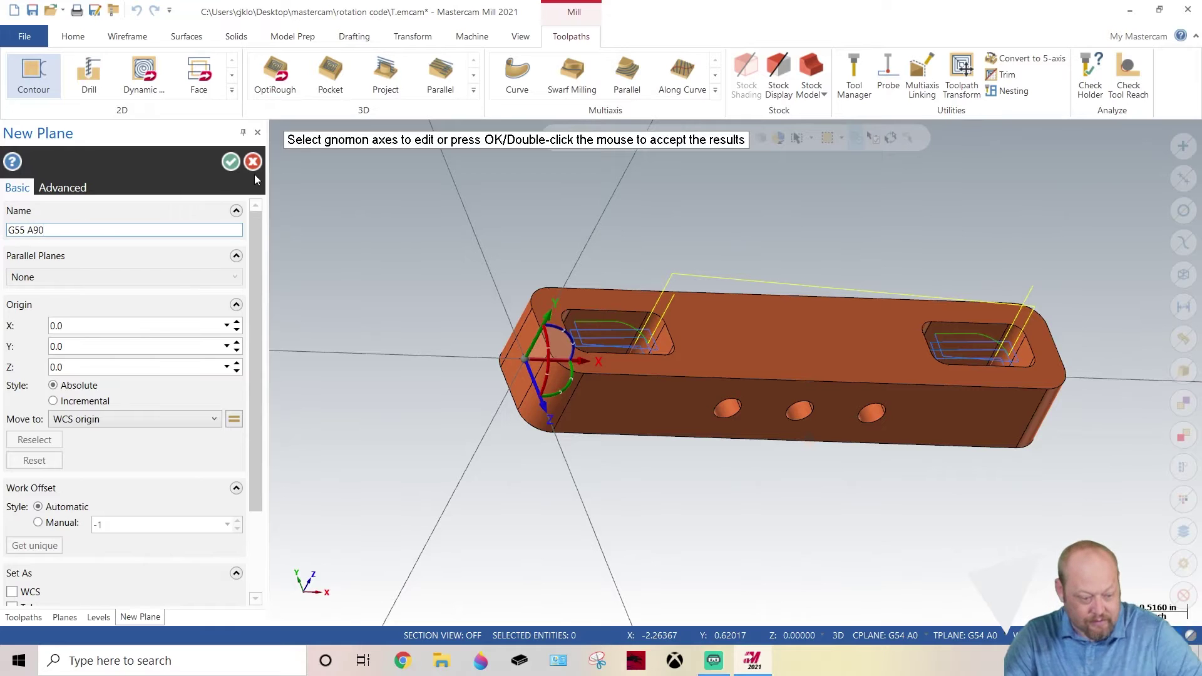
click(230, 161)
click(60, 284)
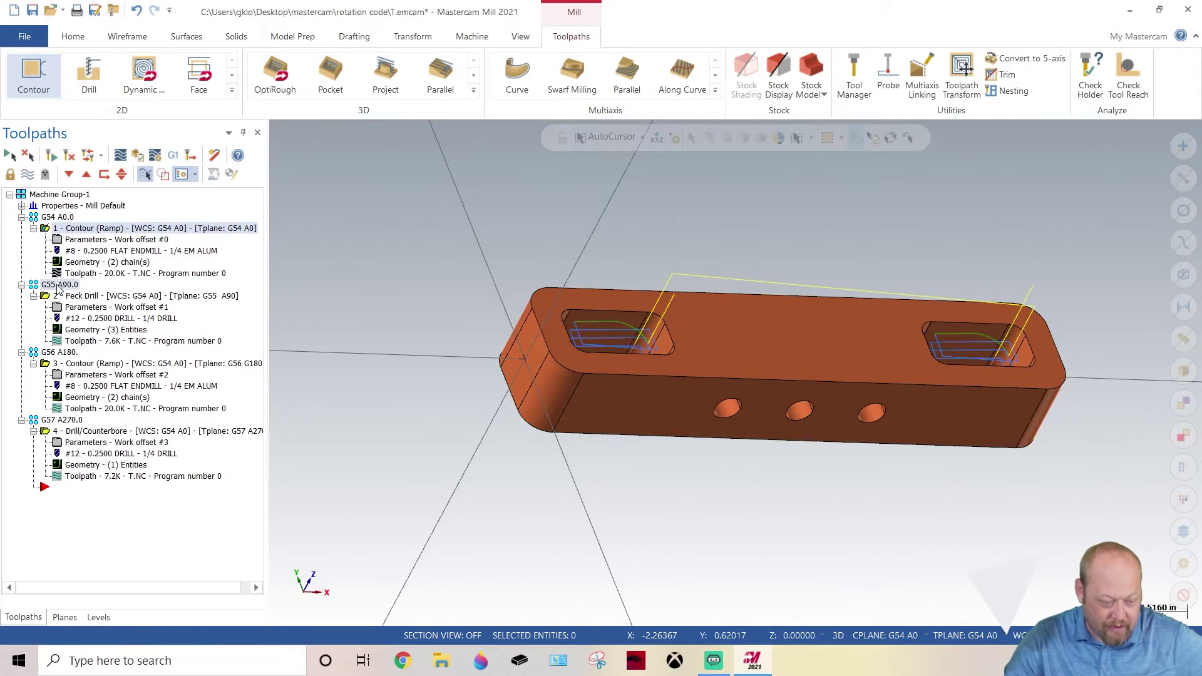
Step: Make G55 A90 the active WCS, construction plane and tool plane, view the bar along it, and select its work offset value
click(97, 615)
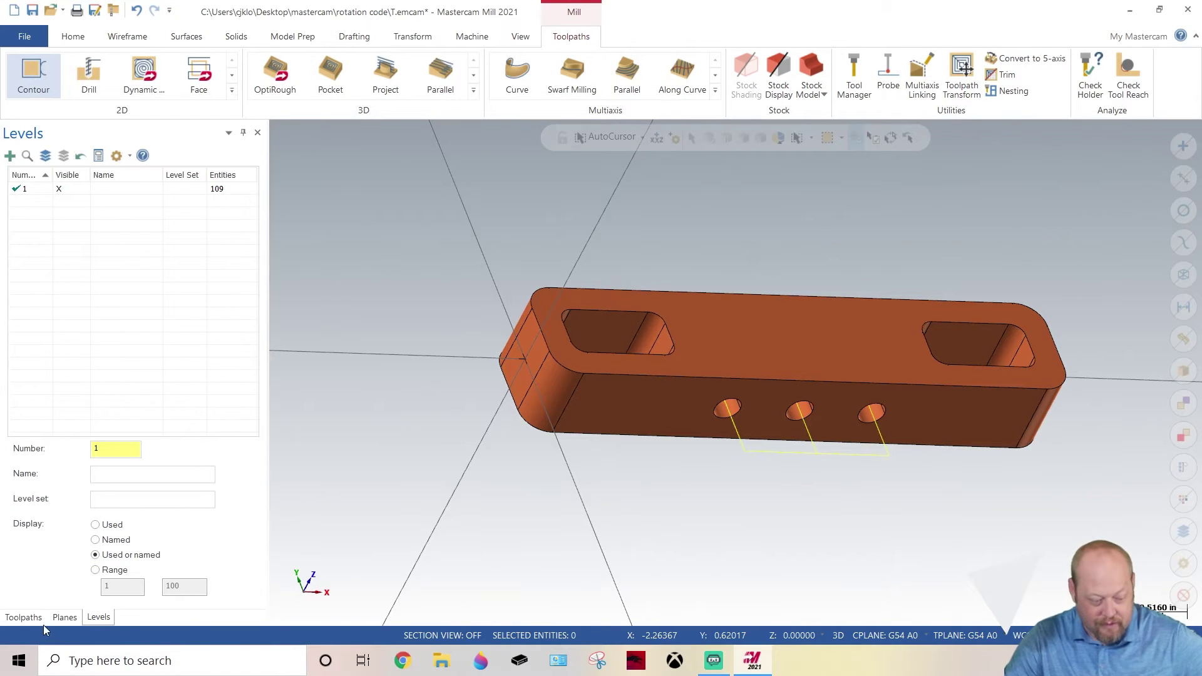
click(63, 617)
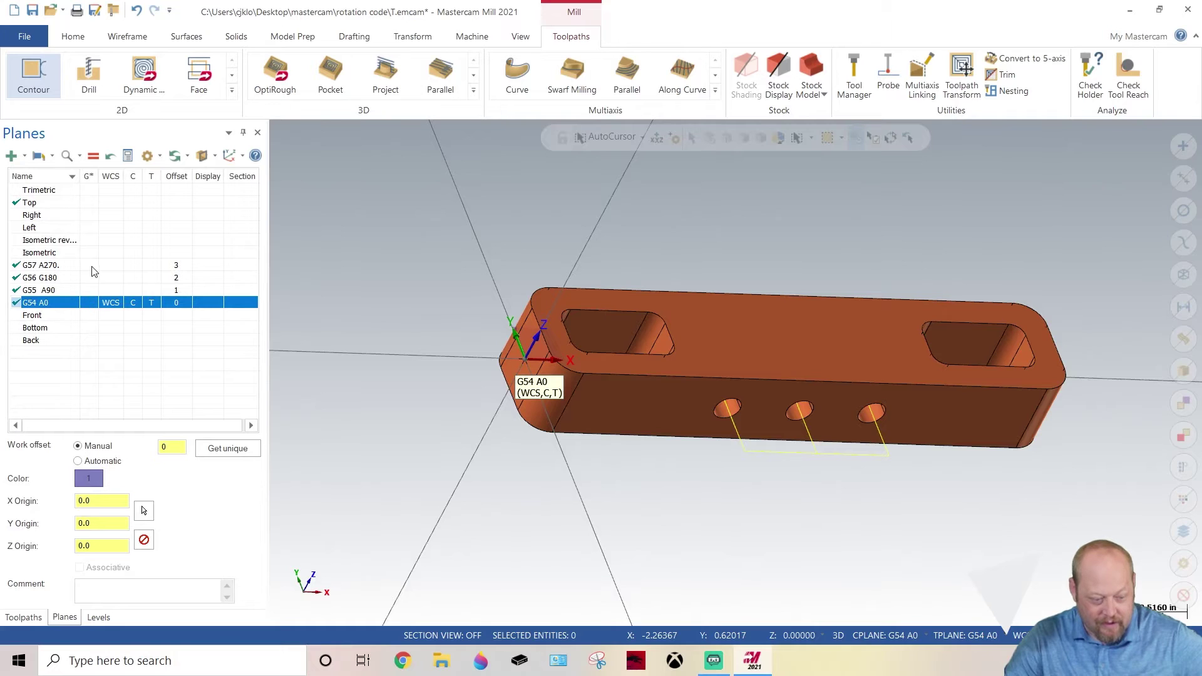
click(91, 290)
click(115, 291)
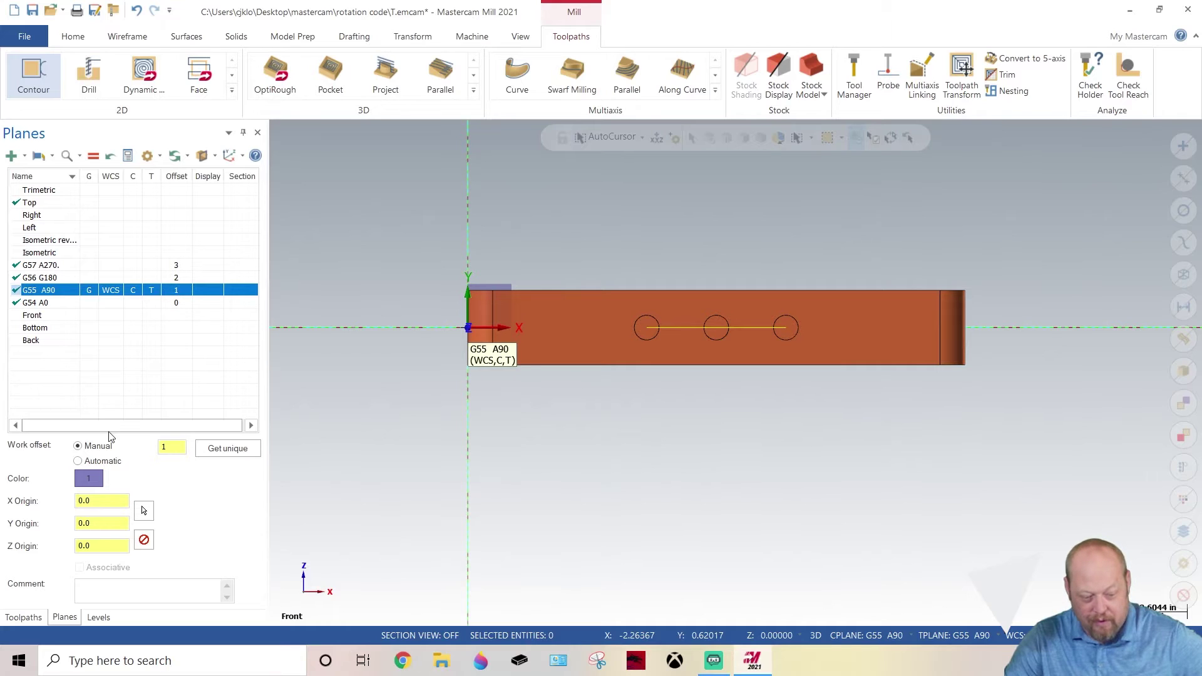
double_click(173, 445)
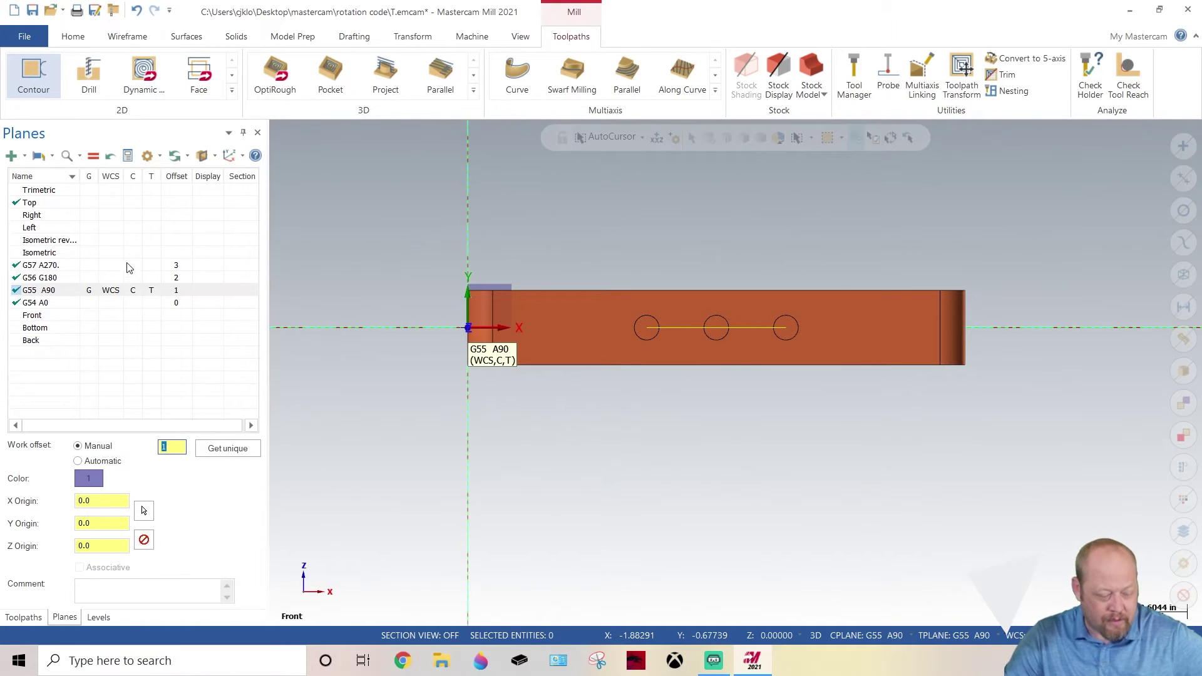
Step: Review the hole geometry of the peck drill toolpath in an angled view and leave it unchanged
click(25, 618)
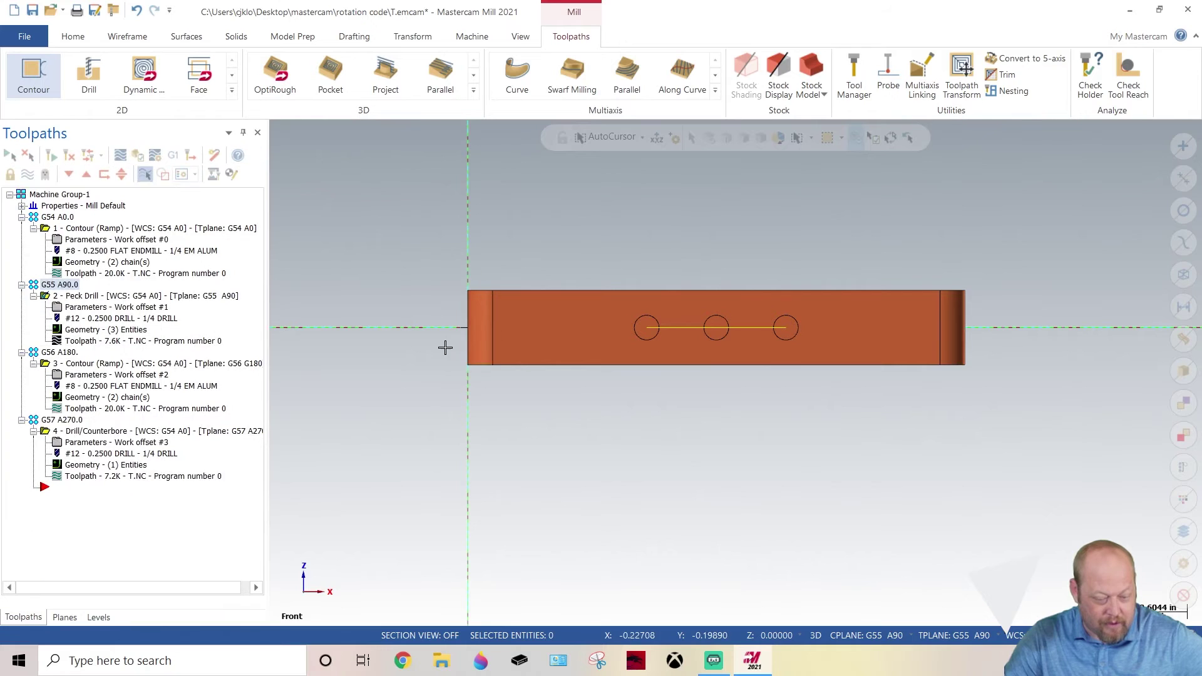
middle_drag(445, 347, 414, 309)
click(81, 330)
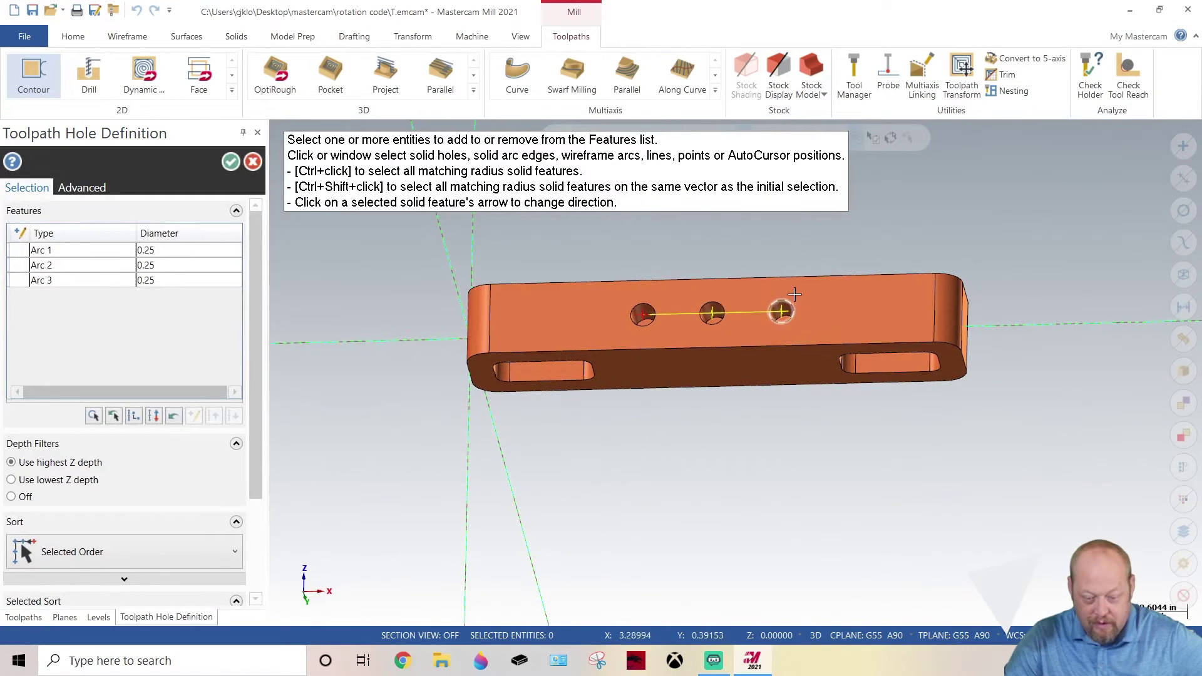
click(252, 163)
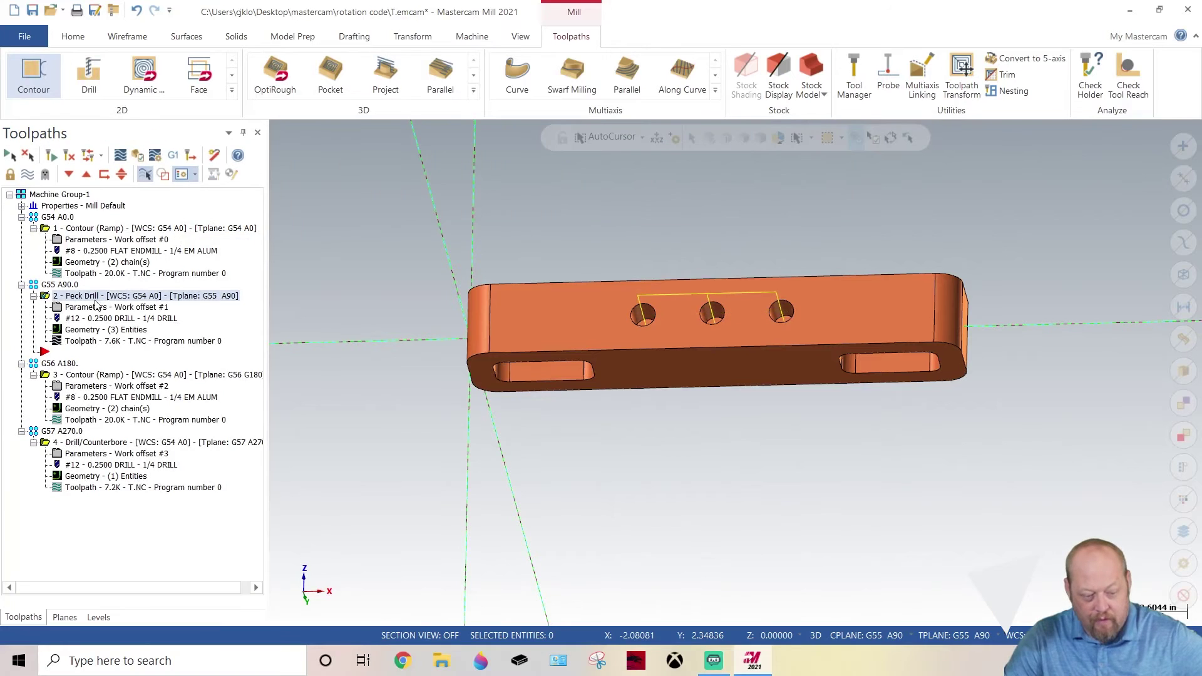
Step: Check the peck drill toolpath's working coordinate system, tool plane, construction plane and work offset without changing them
click(97, 307)
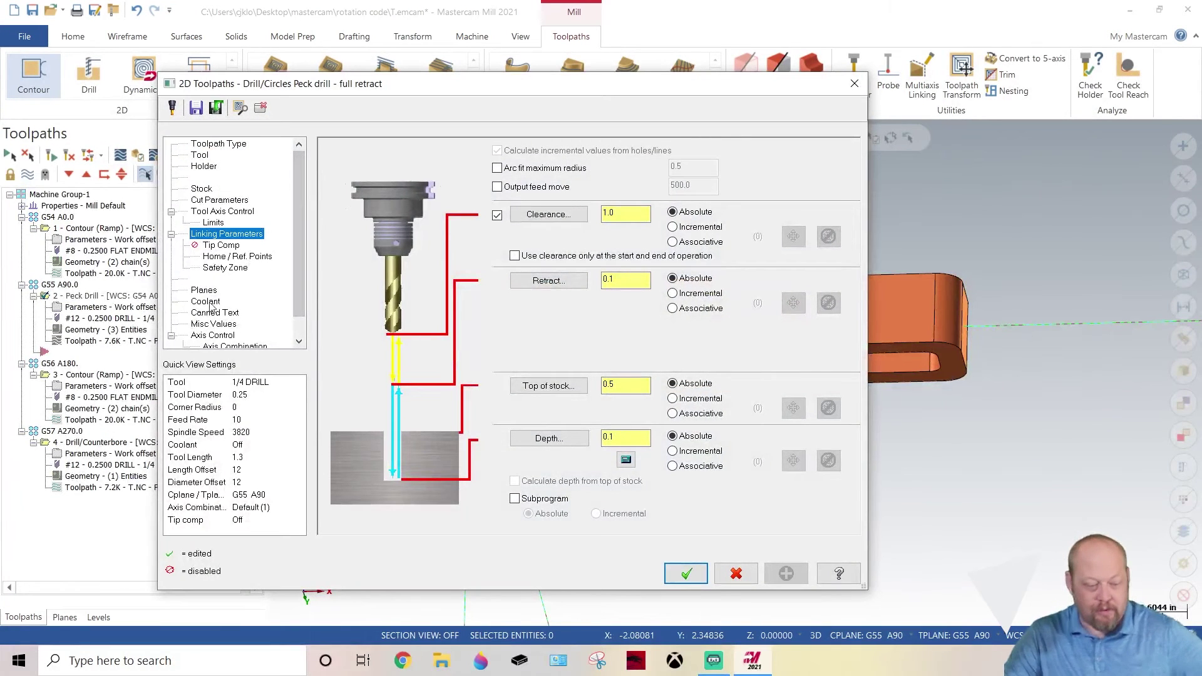
click(206, 291)
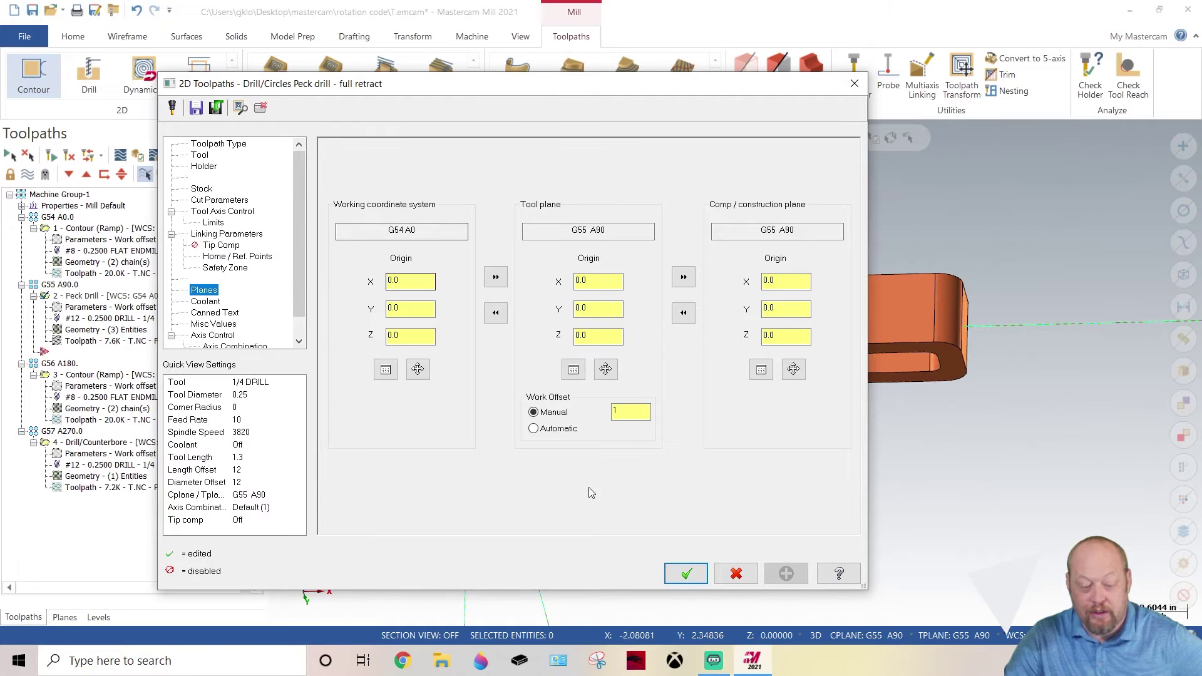
click(855, 84)
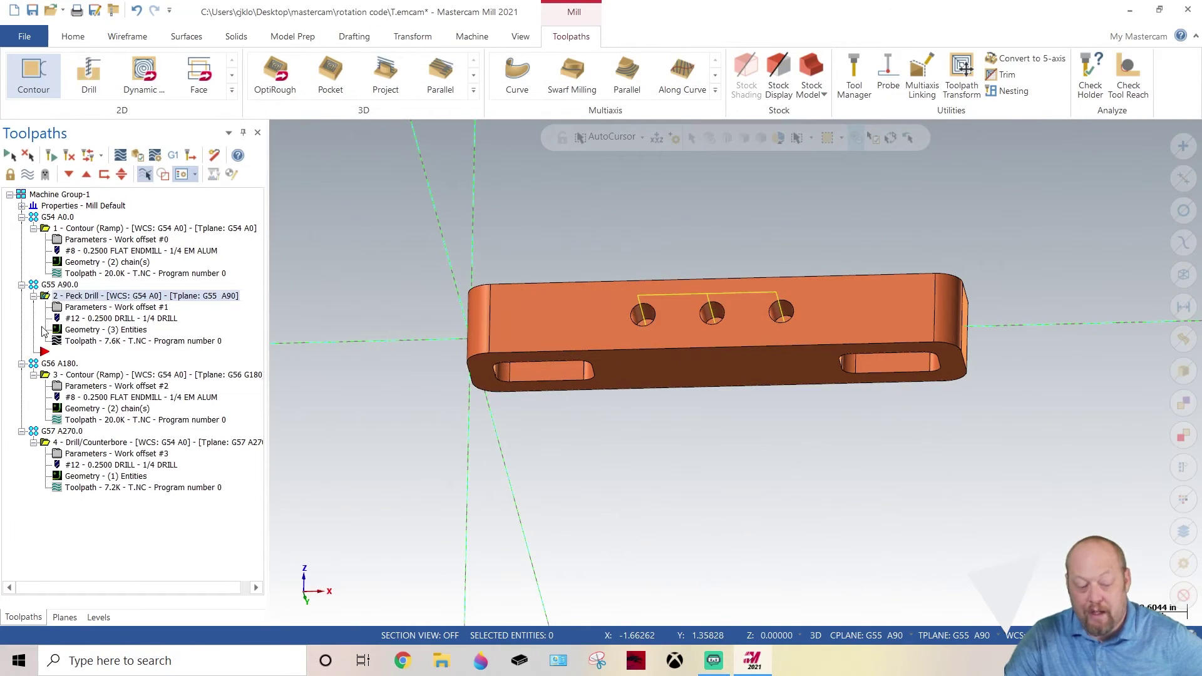
right_click(65, 292)
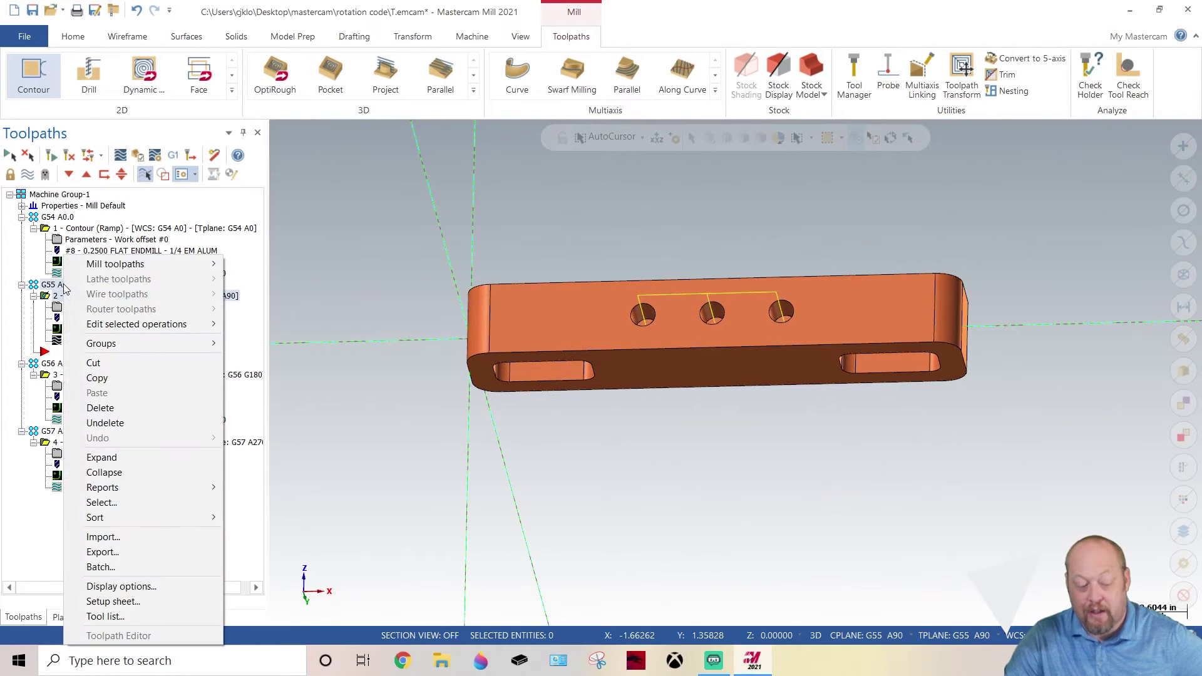
mouse_move(139, 325)
click(28, 330)
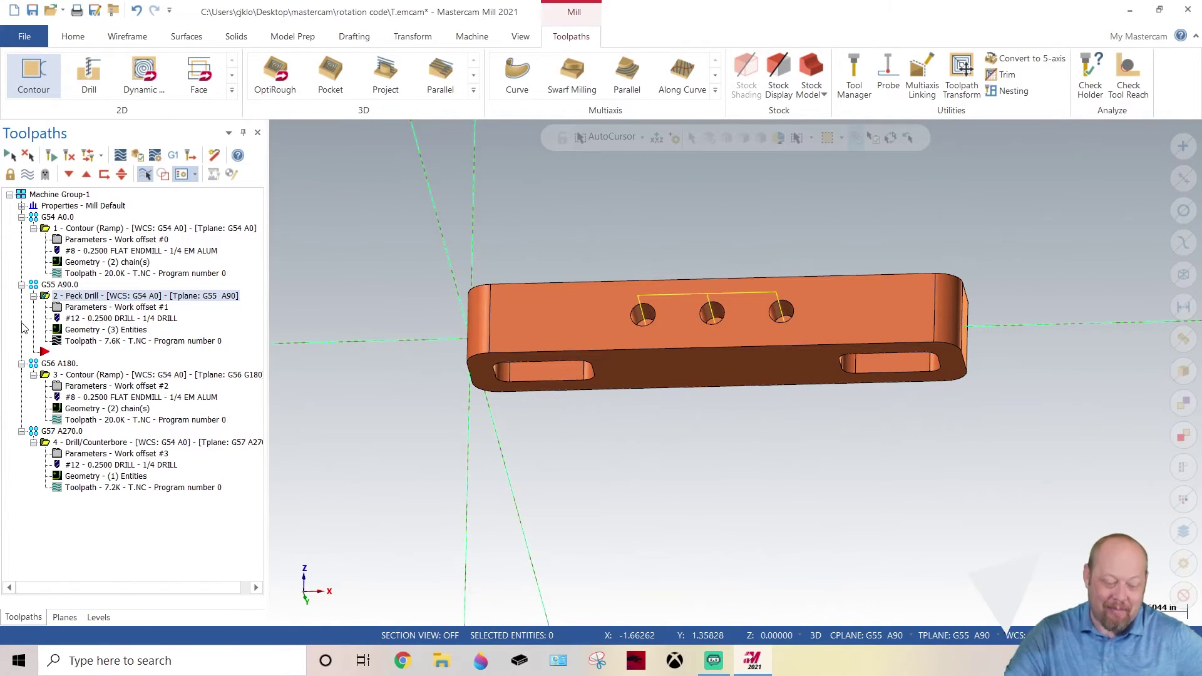
click(71, 309)
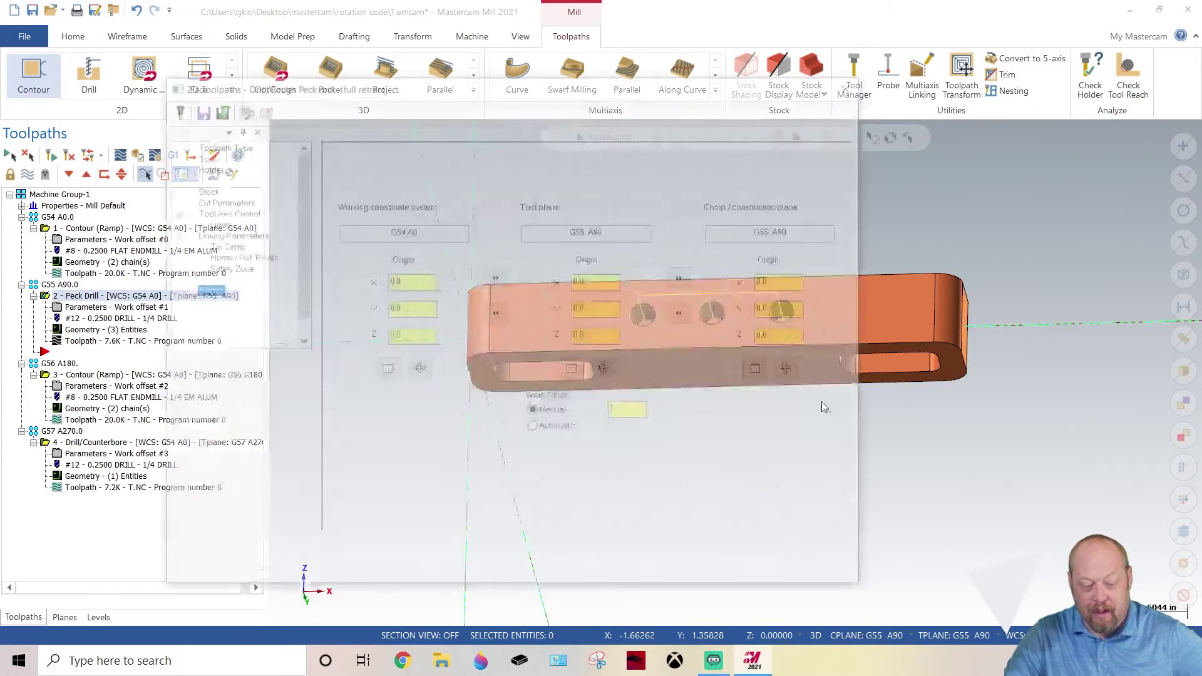
click(424, 230)
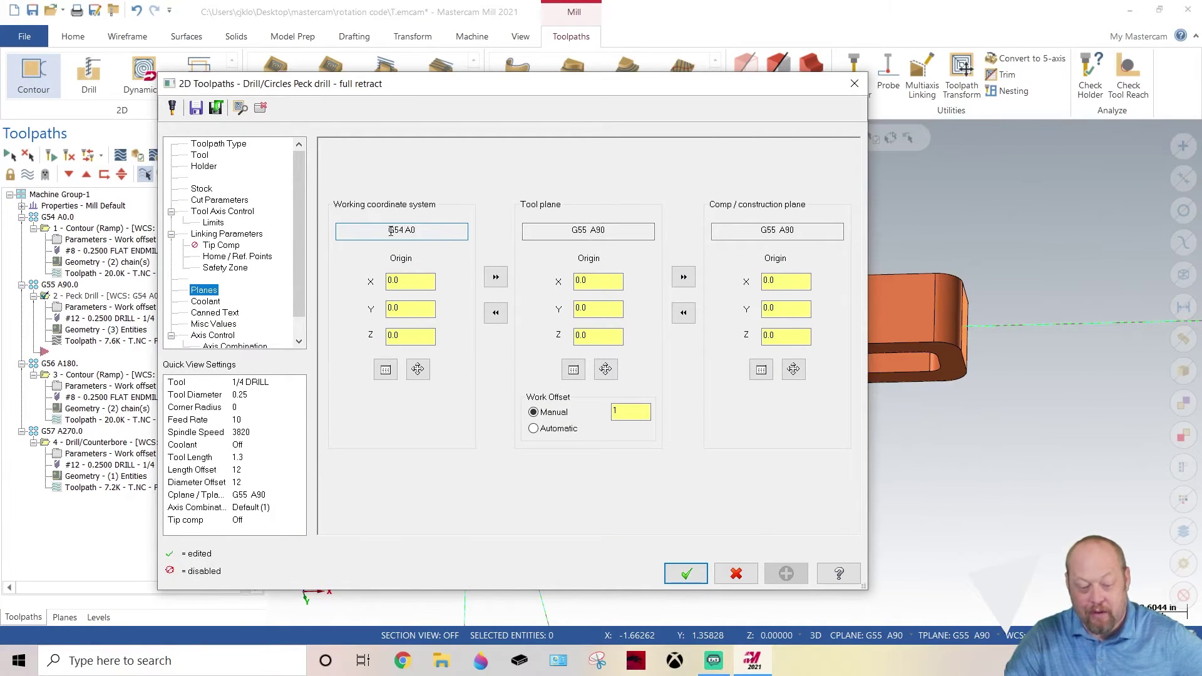
click(855, 84)
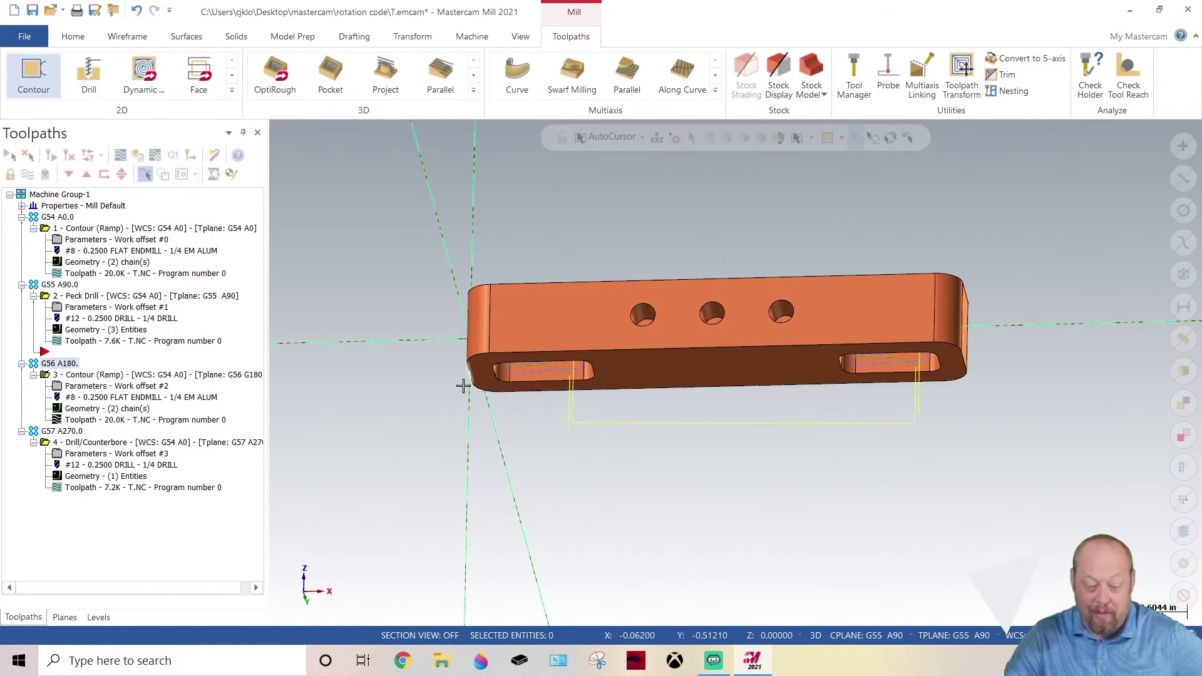
Step: Select the G55 A90.0 toolpath group, start a new plane at the end-face origin and rotate it 90° about X towards the slotted side
middle_drag(461, 386, 489, 362)
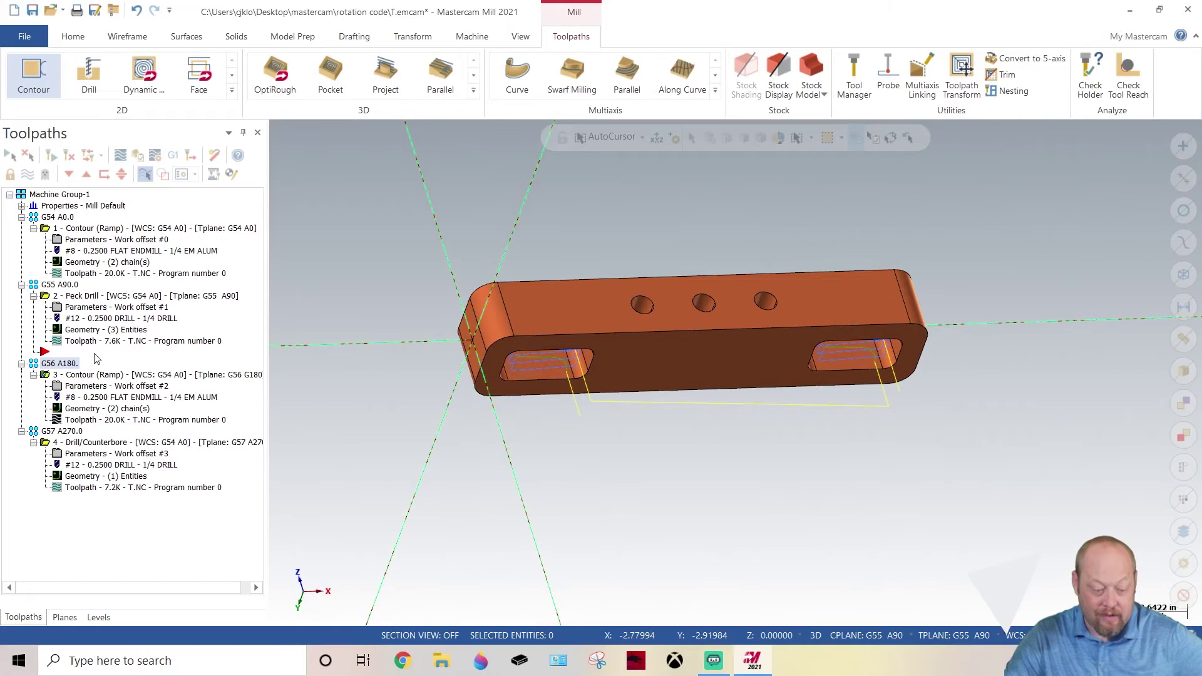
click(56, 286)
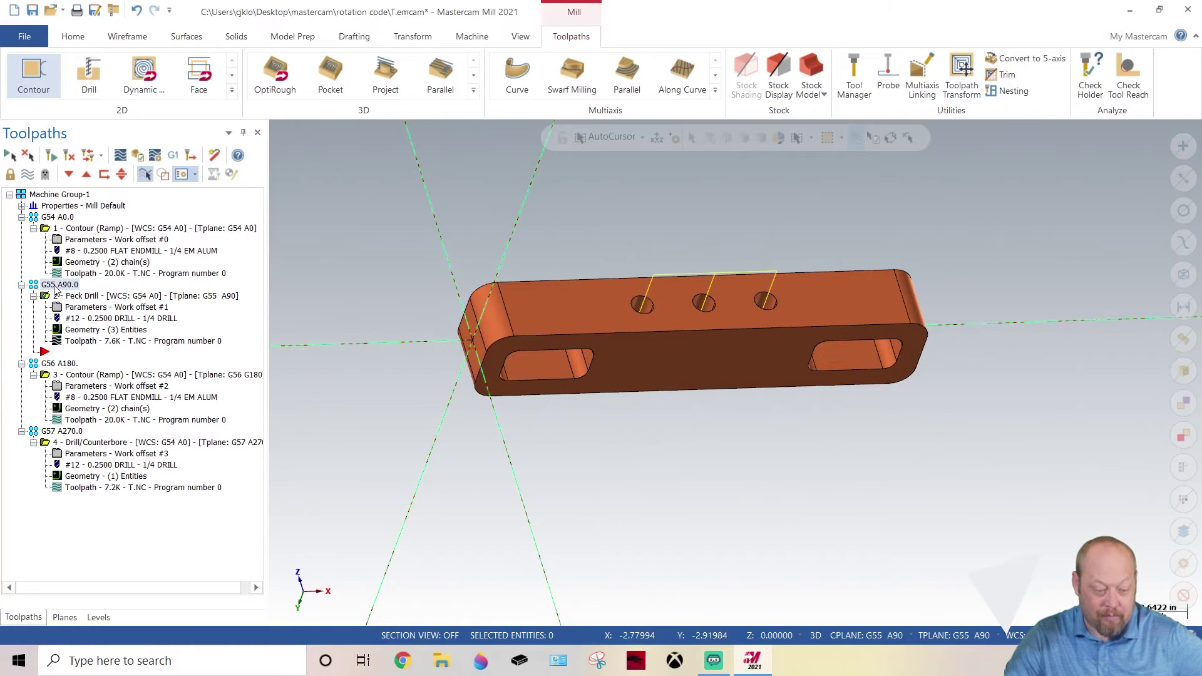
click(65, 617)
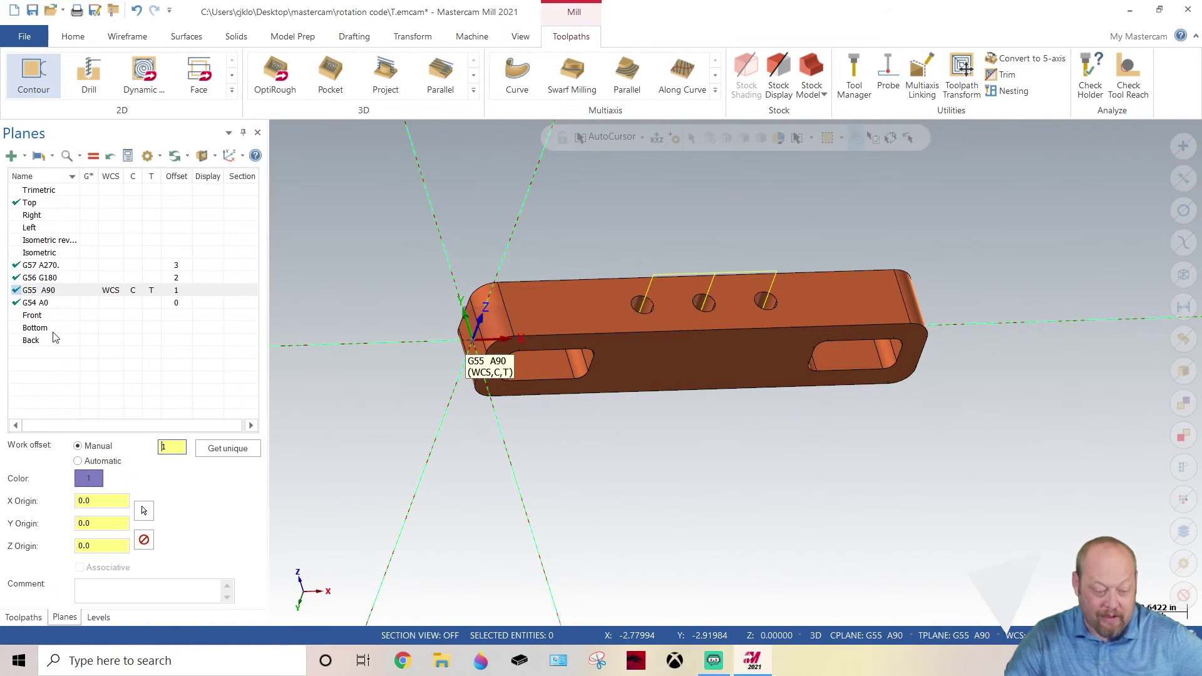
click(91, 290)
click(304, 591)
middle_drag(371, 396, 506, 322)
click(506, 322)
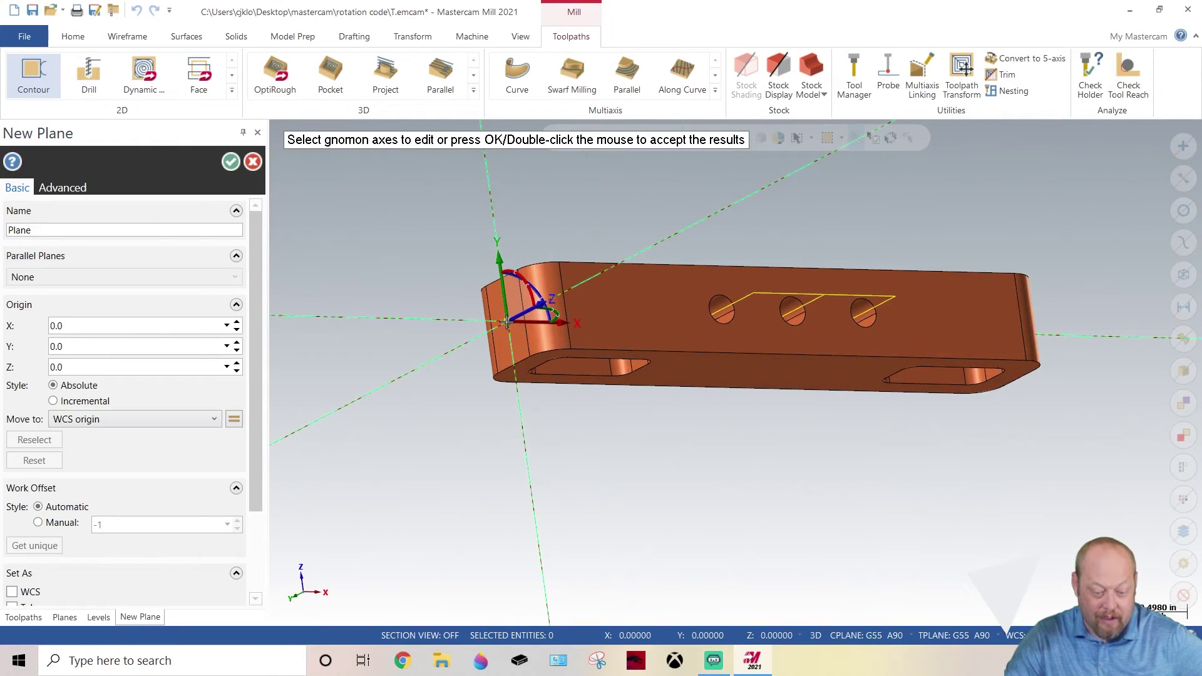
click(518, 276)
click(518, 276)
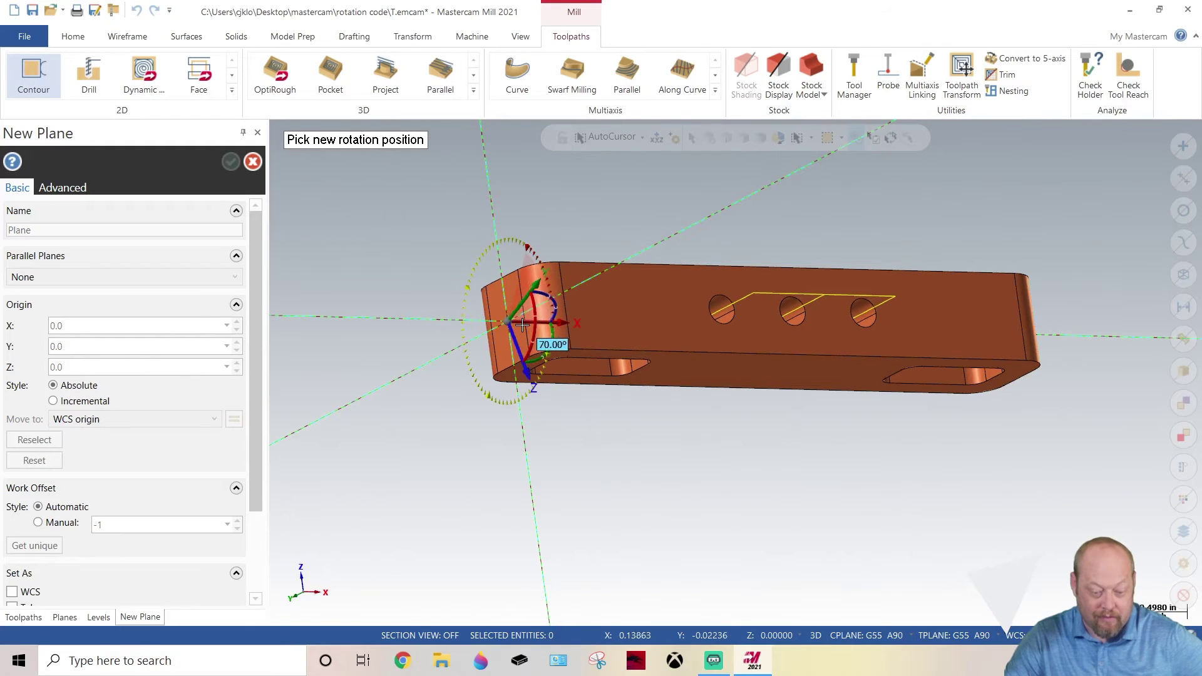
click(523, 341)
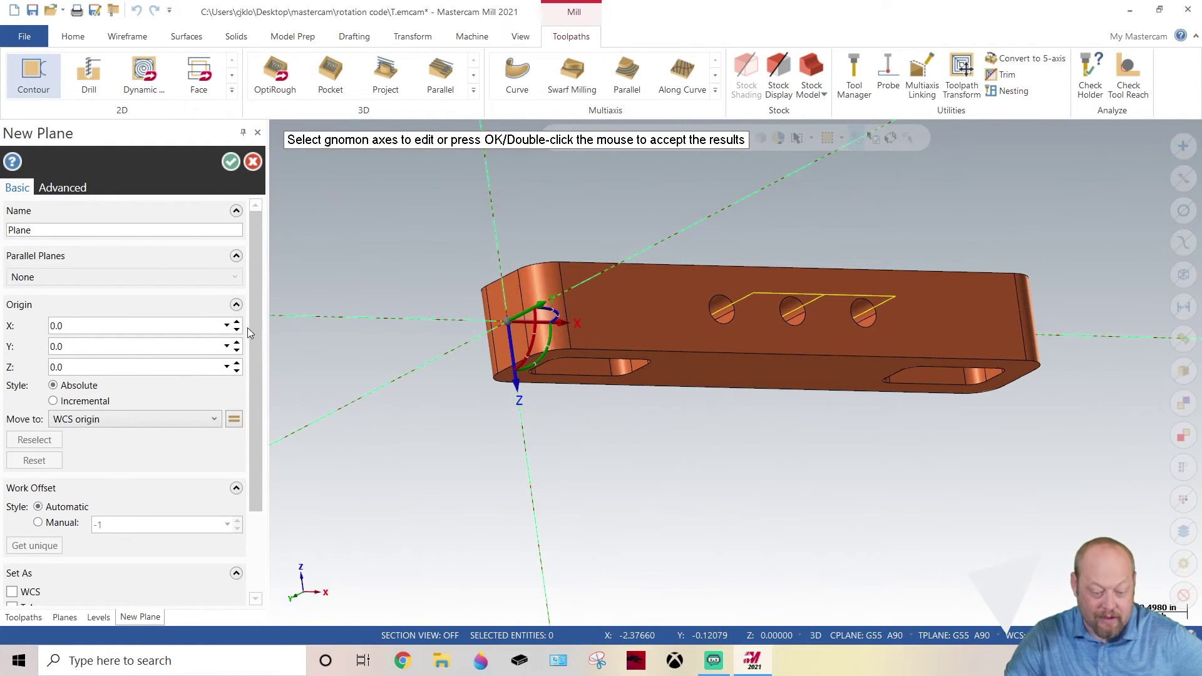
Step: Name the new plane G56 A180 and leave plane creation without keeping it
double_click(115, 228)
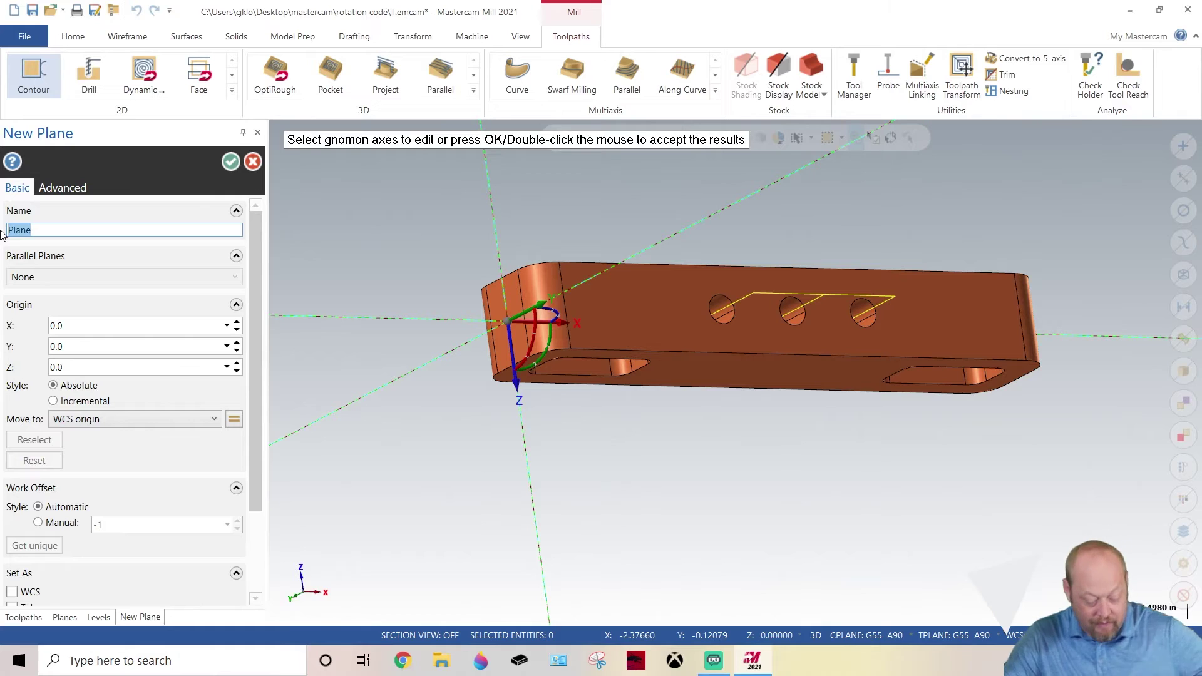
text(G56)
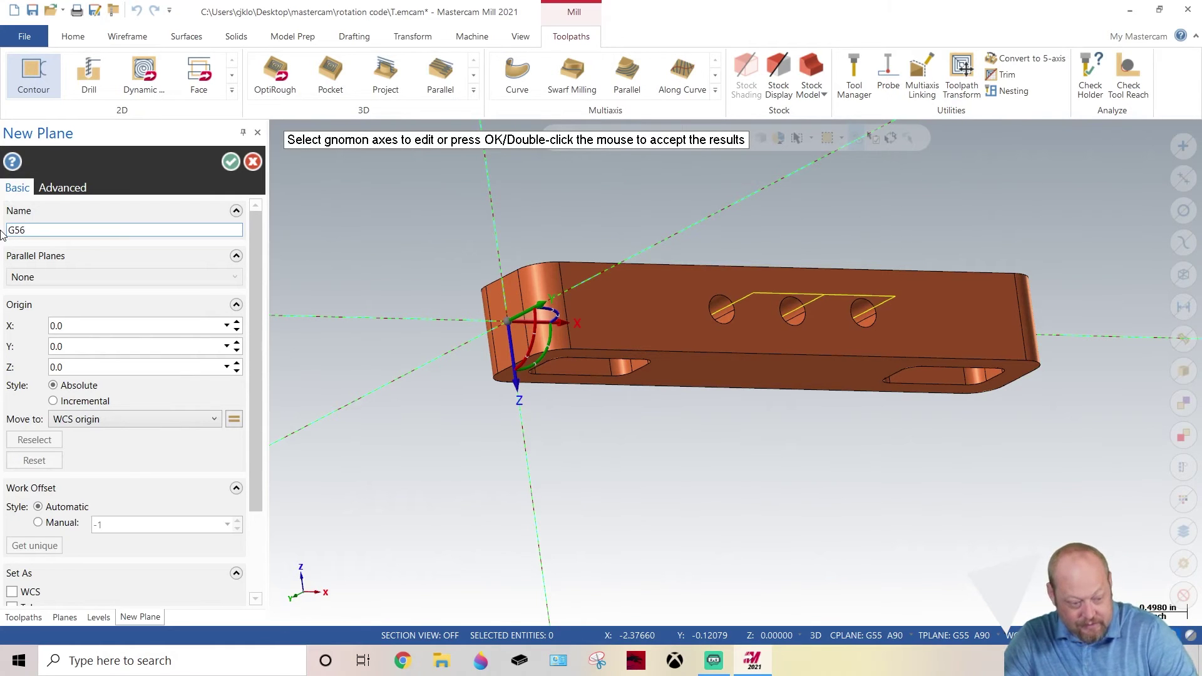
text( A180)
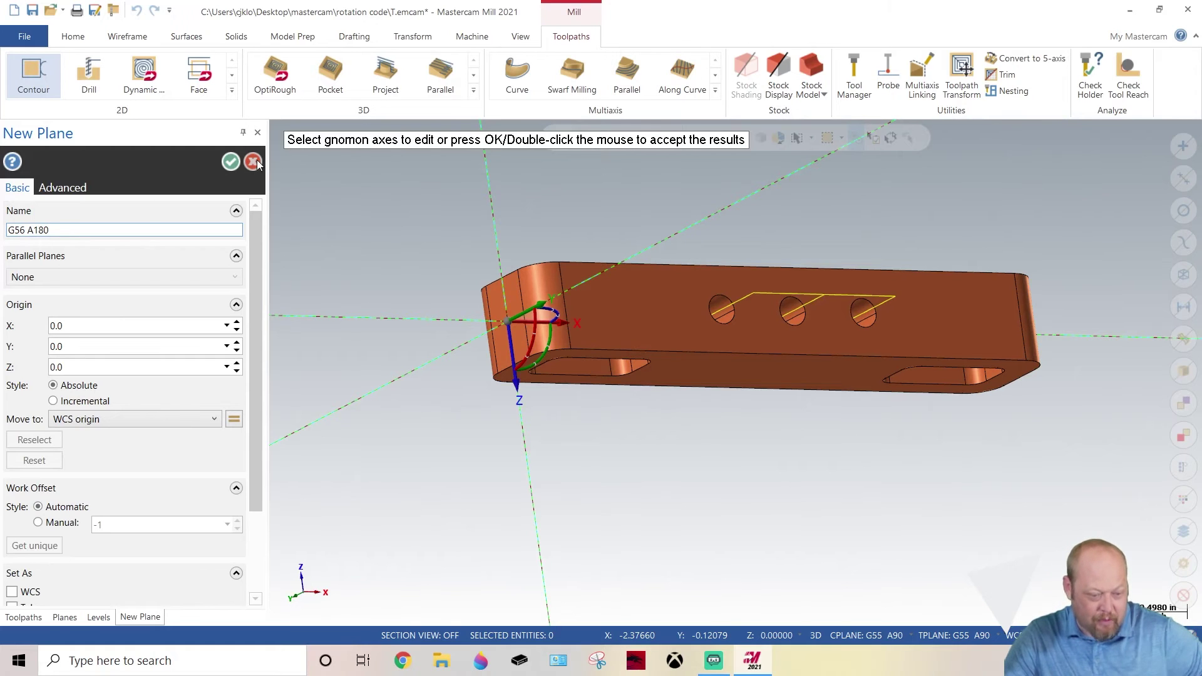
key(Return)
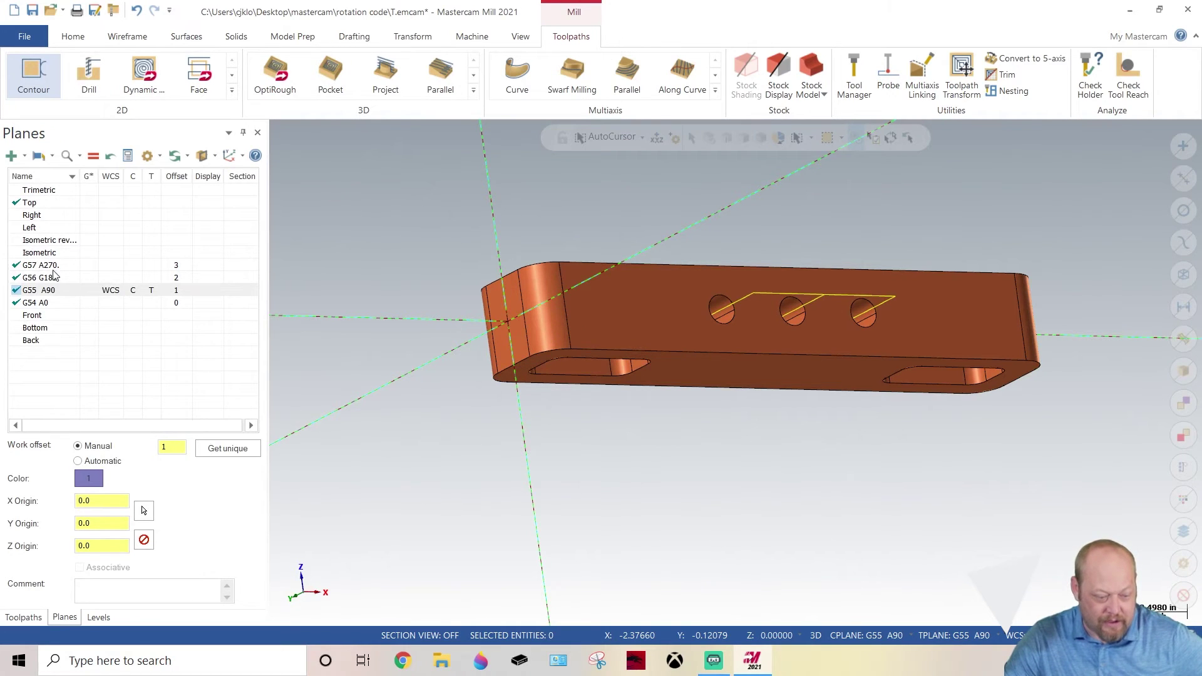
Step: Make the existing G56 G180 plane the active WCS, construction plane and tool plane, and view the bar along it
click(52, 278)
click(87, 279)
click(111, 278)
click(132, 278)
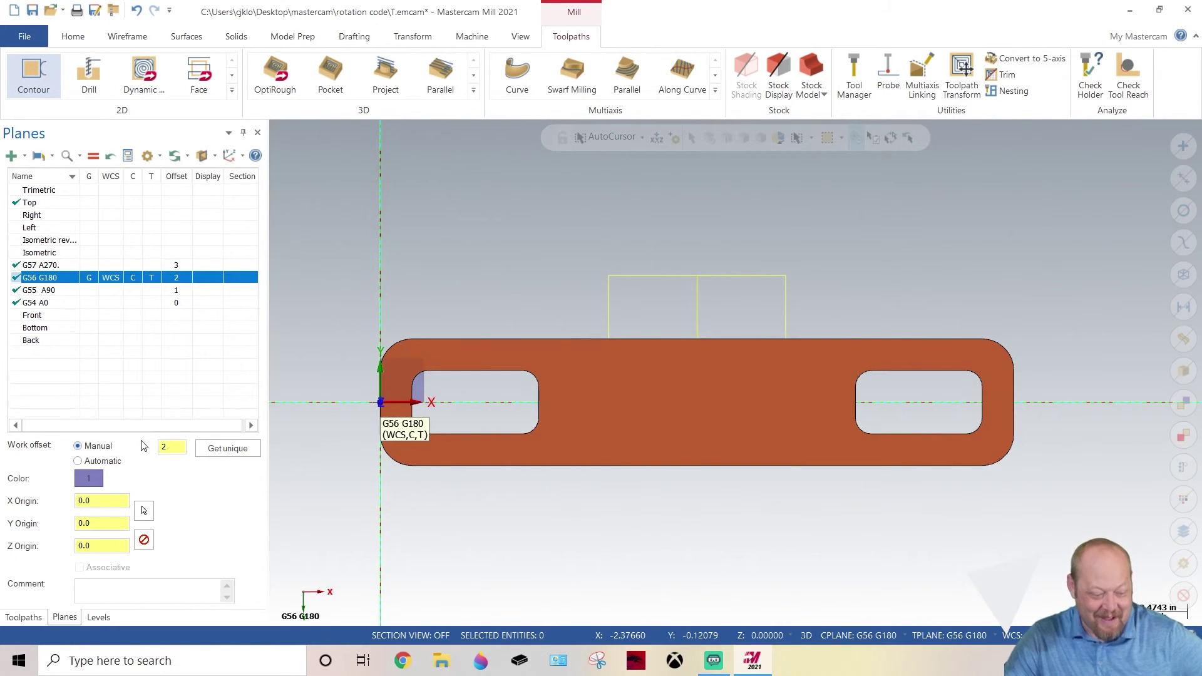
scroll(513, 347, down, 1)
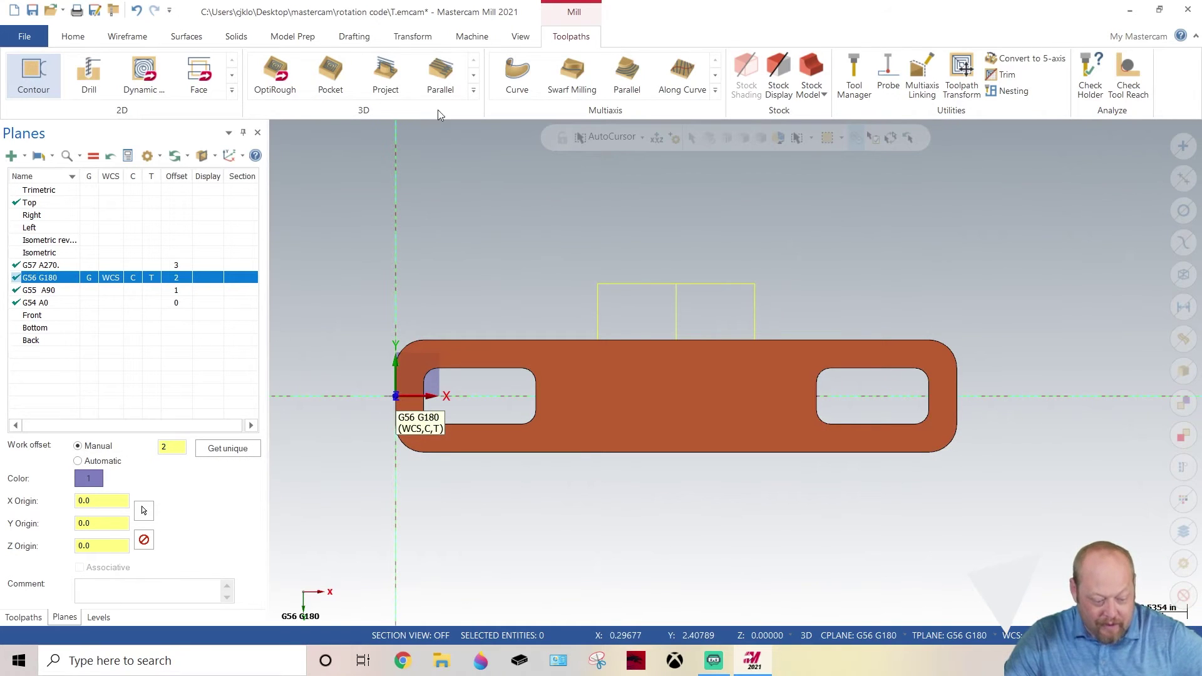
Step: Check the plane and work offset settings of the G56 A180. contour toolpath in an angled view, leaving them unchanged
click(23, 617)
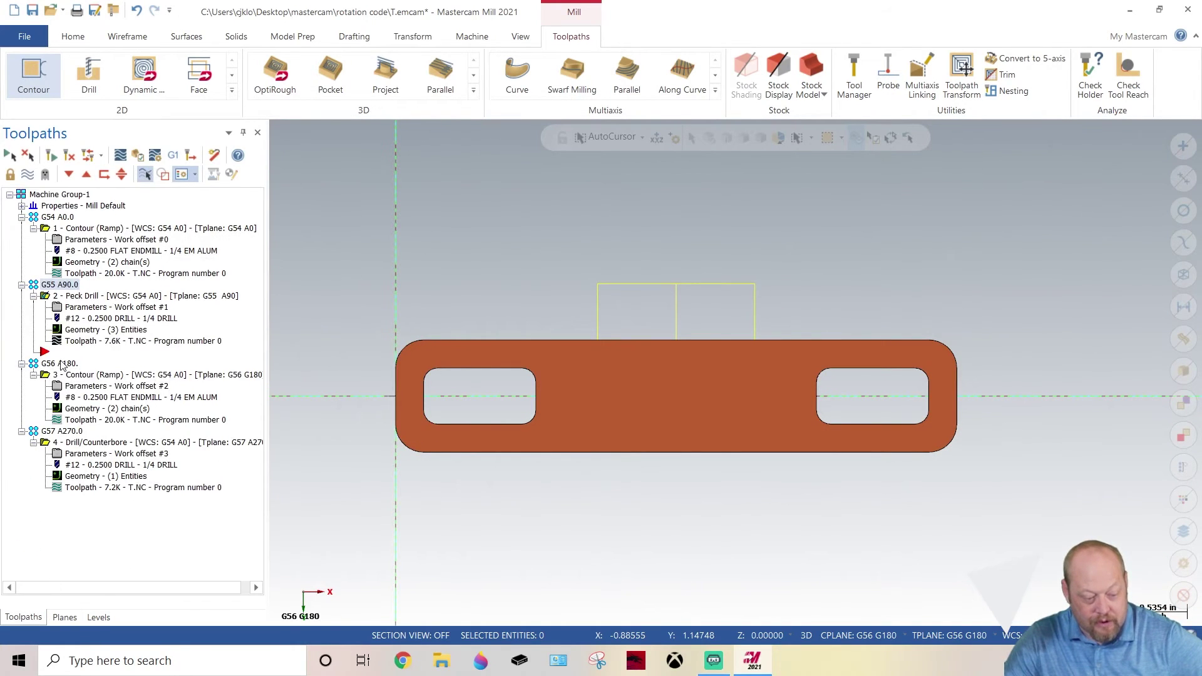
middle_drag(558, 383, 555, 330)
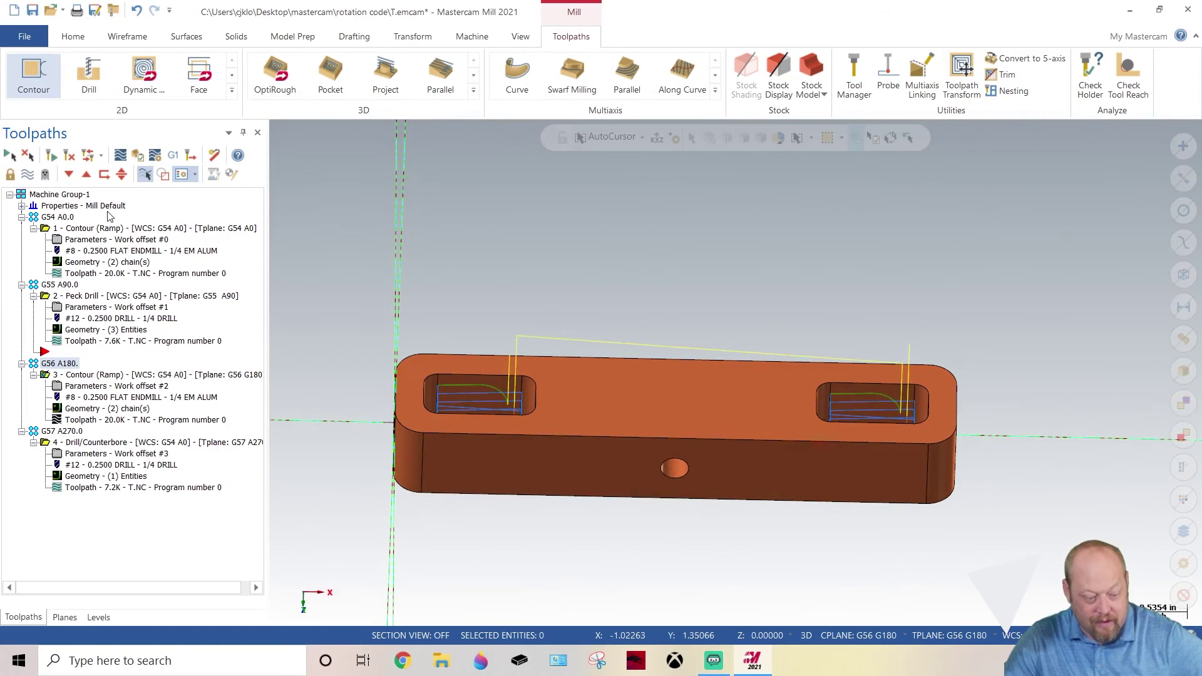
click(80, 387)
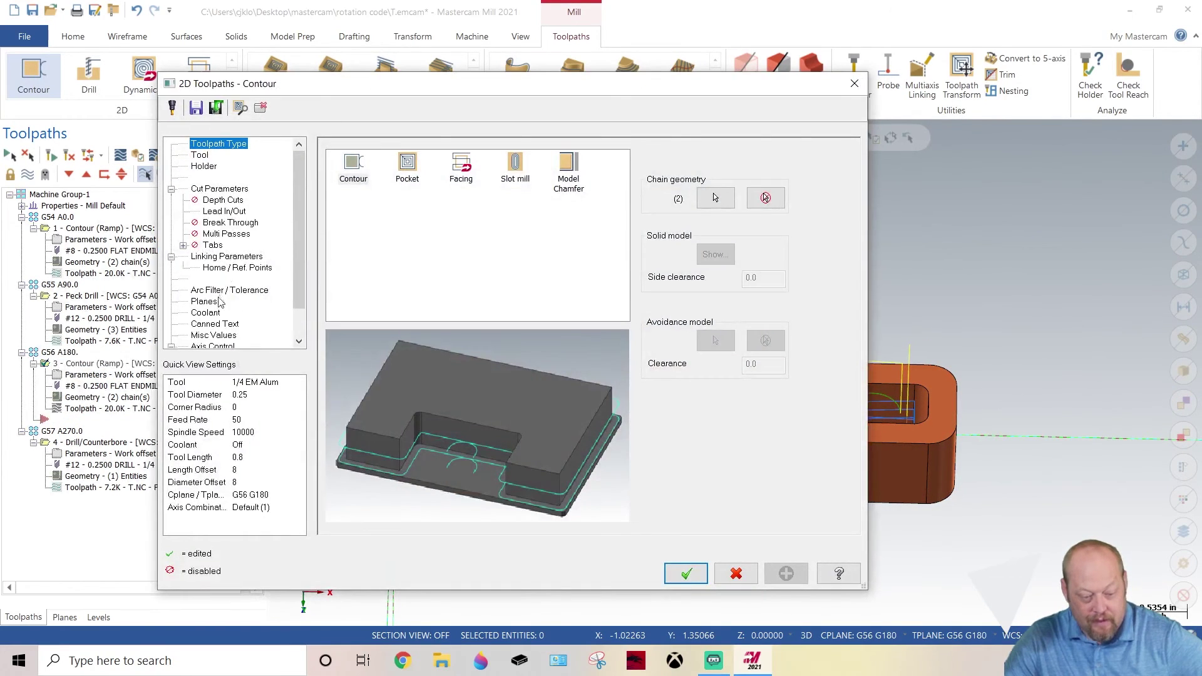
click(218, 302)
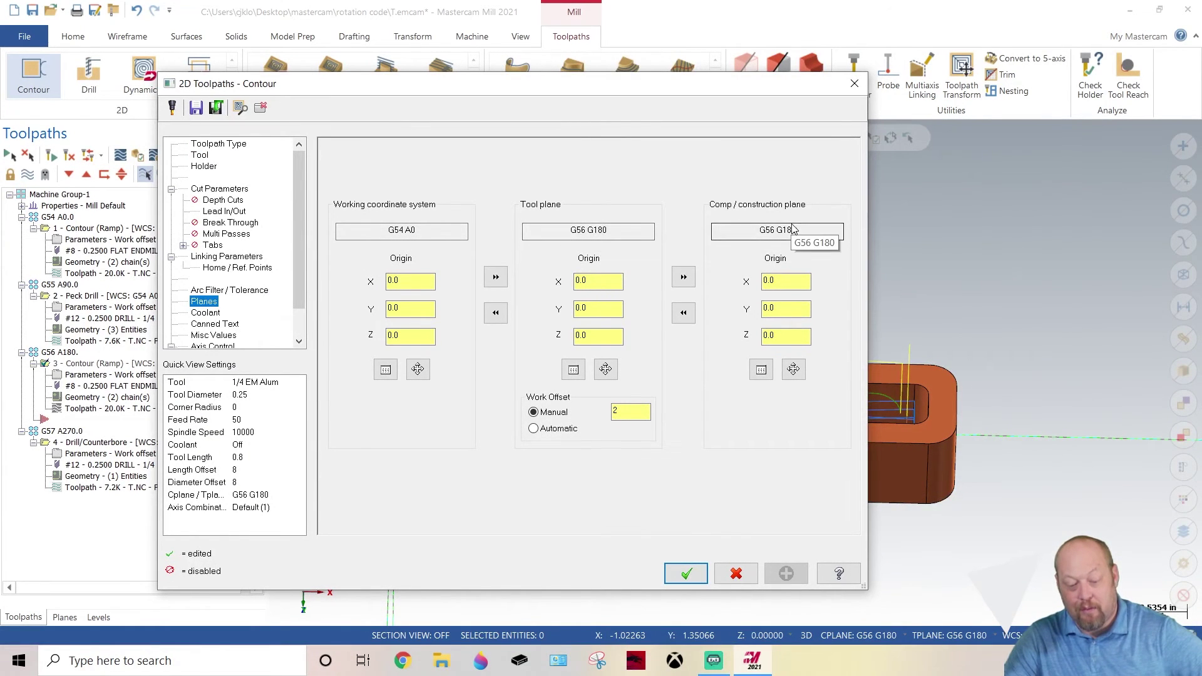
click(431, 233)
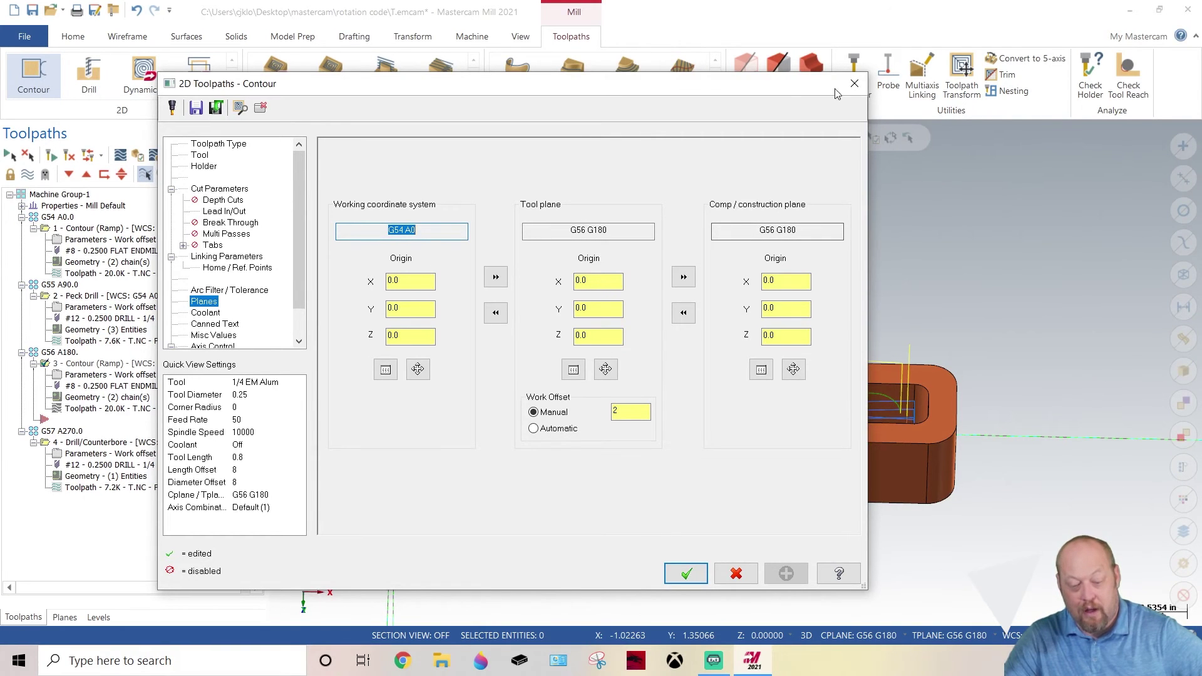
click(854, 84)
Step: Compare the G57 A270.0 and G56 A180. toolpaths on the bar from an angled view, ending with the G56 A180. group selected
middle_drag(505, 375, 574, 323)
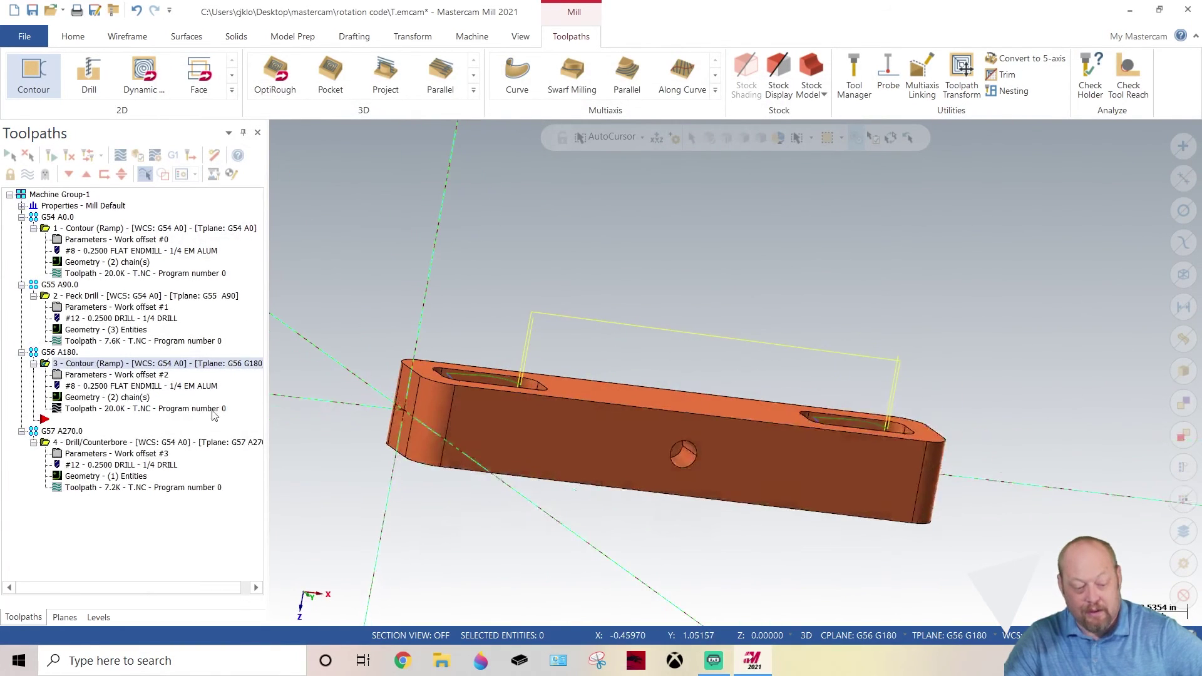
click(49, 432)
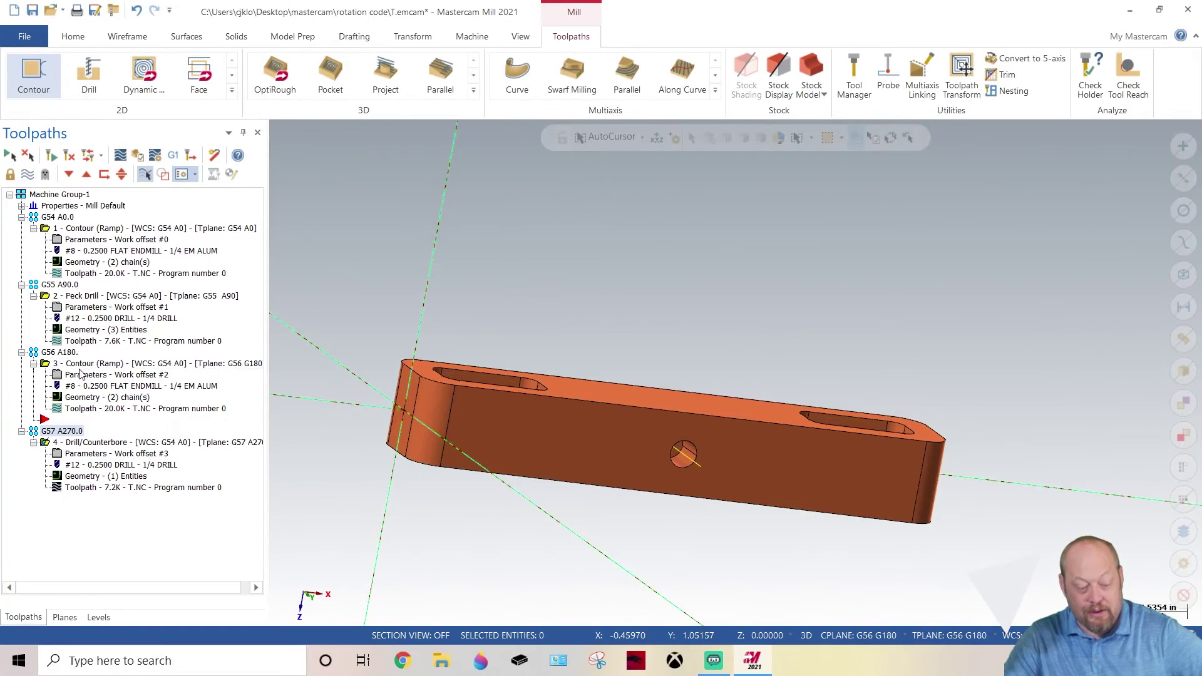
click(59, 352)
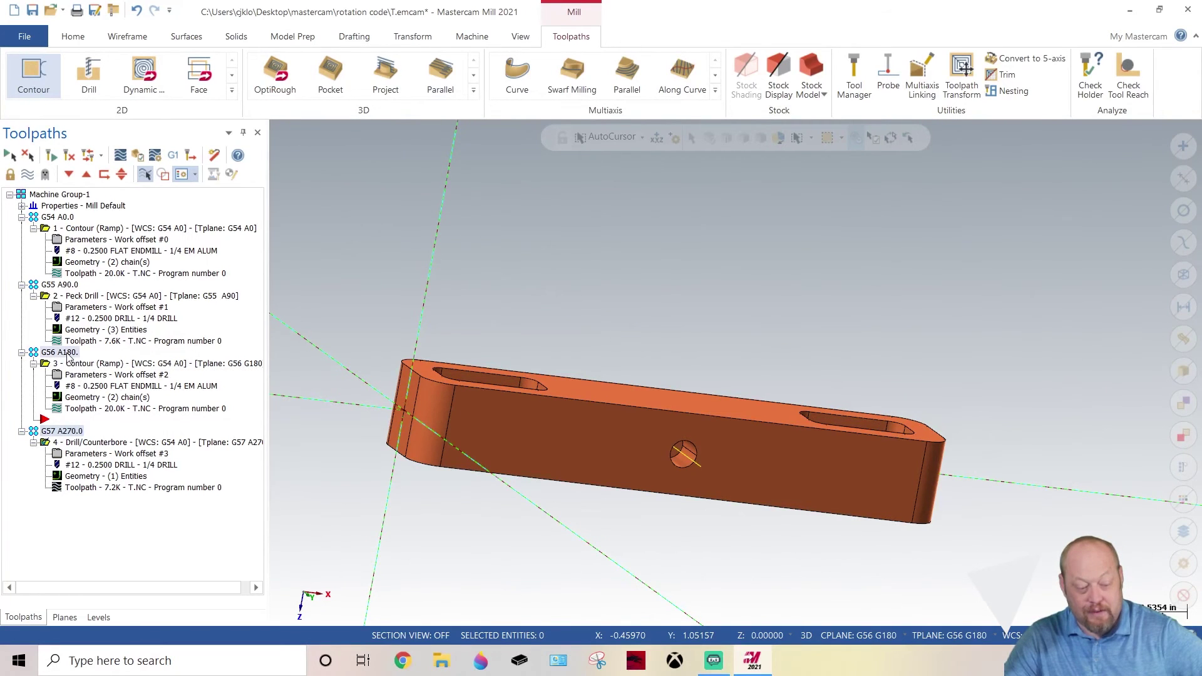
Step: Start a new plane at the WCS origin and rotate it about X toward the side face with the round hole
click(65, 619)
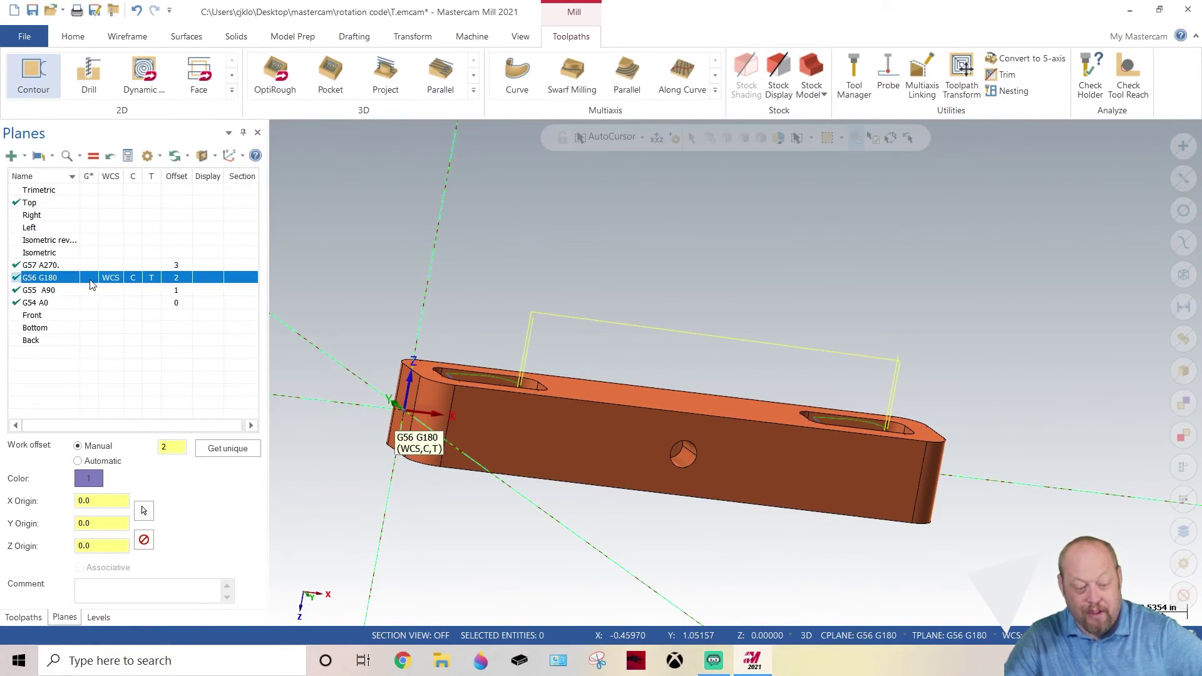
click(89, 280)
middle_drag(534, 405, 554, 298)
click(310, 599)
scroll(344, 408, up, 2)
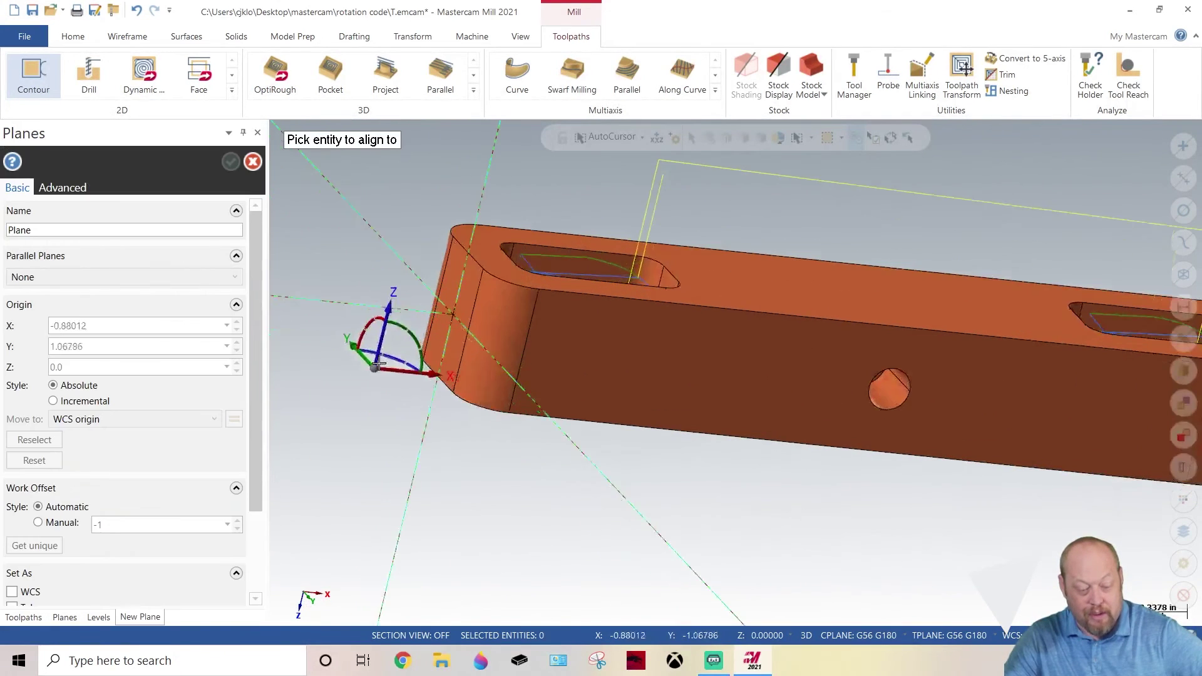
click(447, 272)
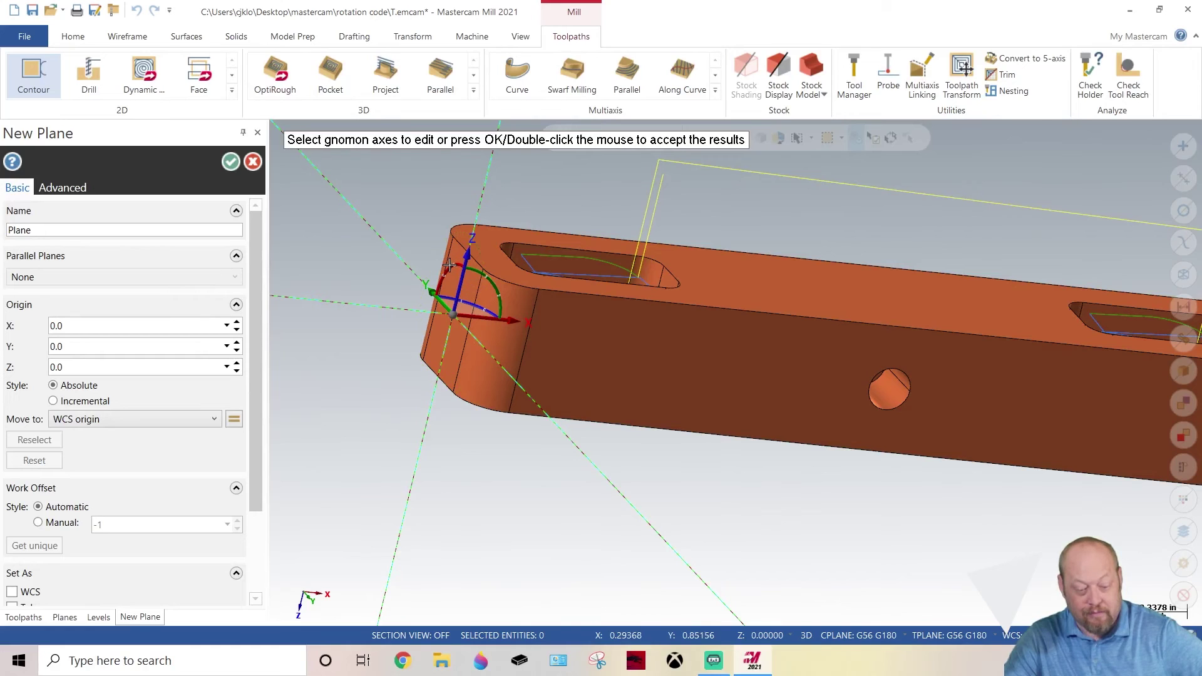
click(478, 281)
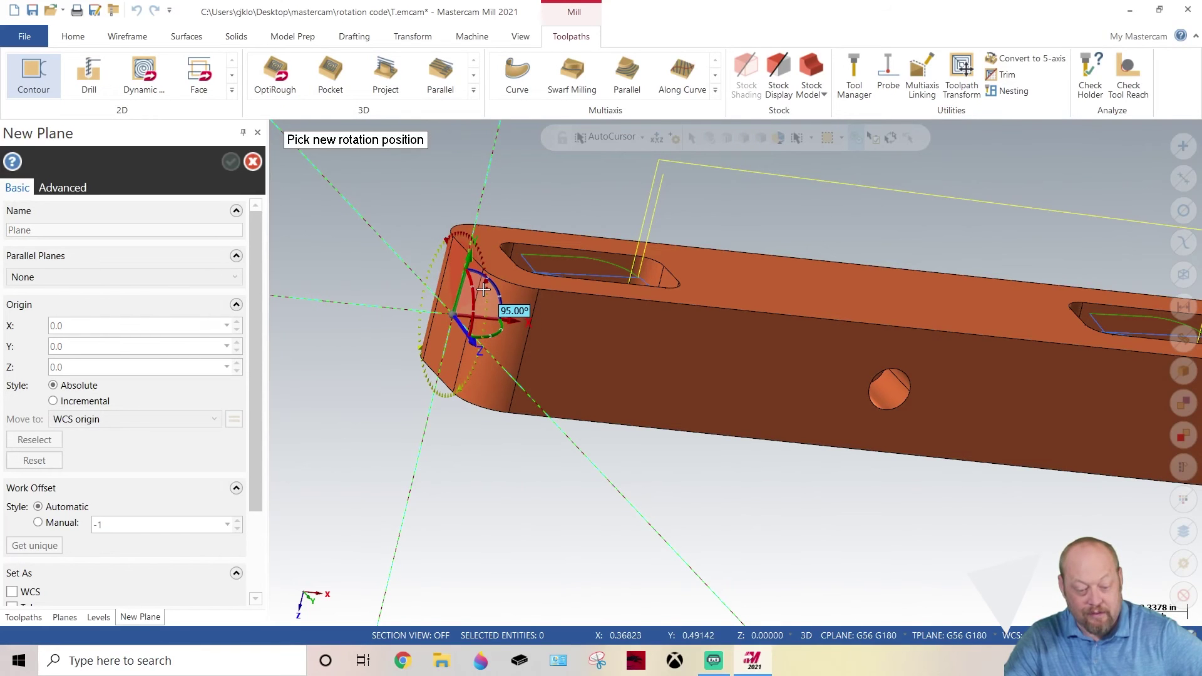
click(482, 289)
Step: Name the new plane G57 A270. and leave plane creation without keeping it
drag(63, 231, 3, 235)
text(G57)
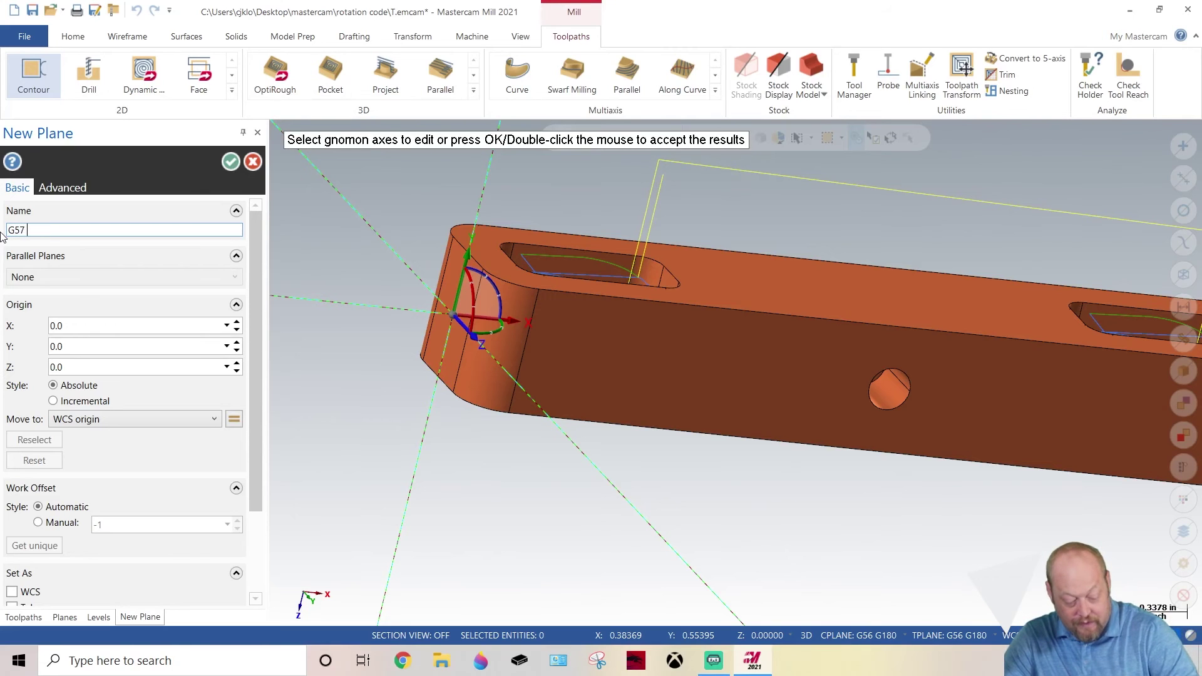
text( A270.)
click(230, 161)
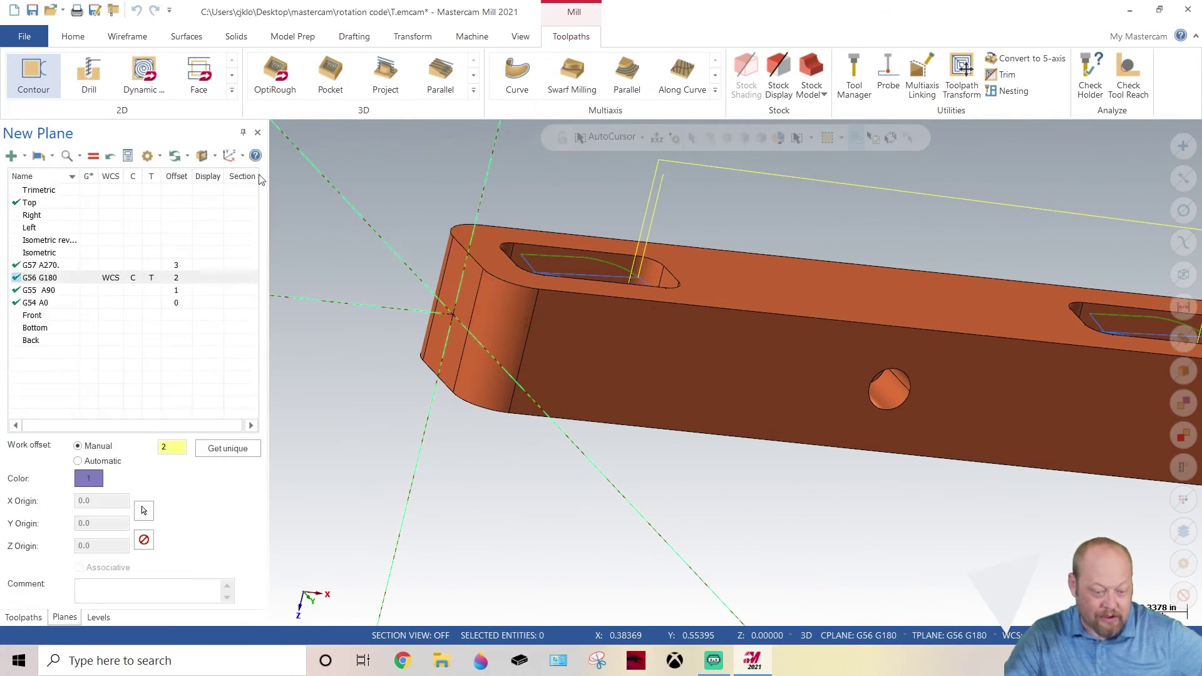
Step: Make the existing G57 A270. plane the active view, WCS, construction plane and tool plane, and check its manual work offset
click(88, 263)
click(111, 263)
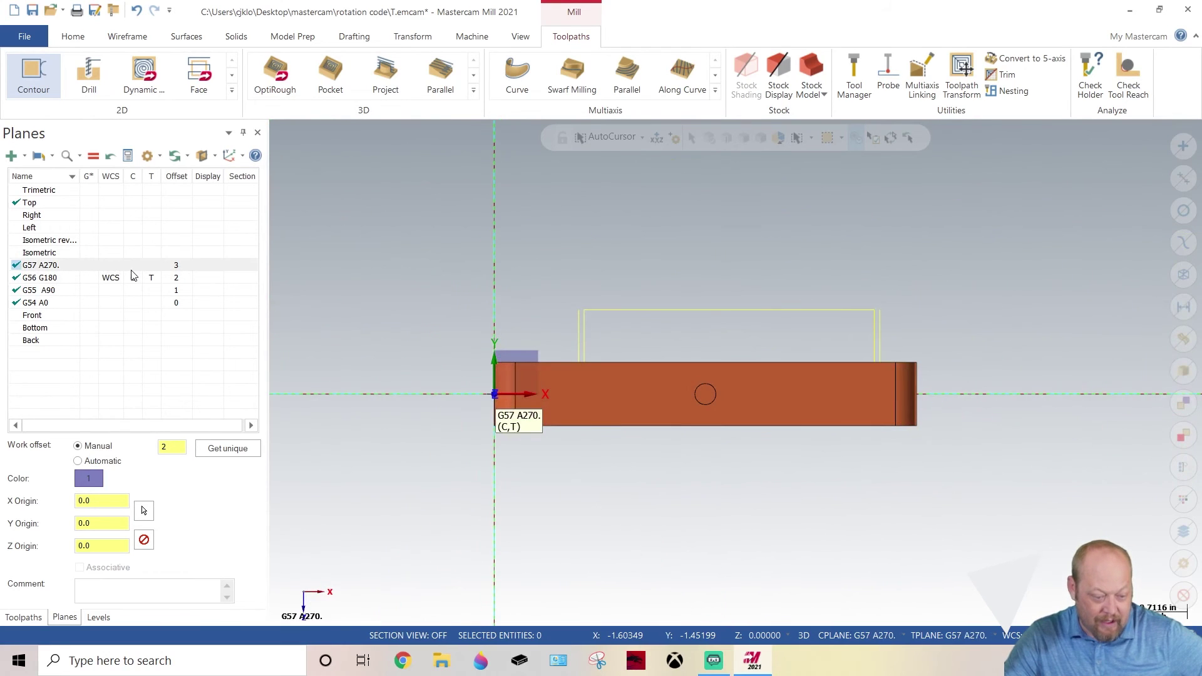
double_click(175, 449)
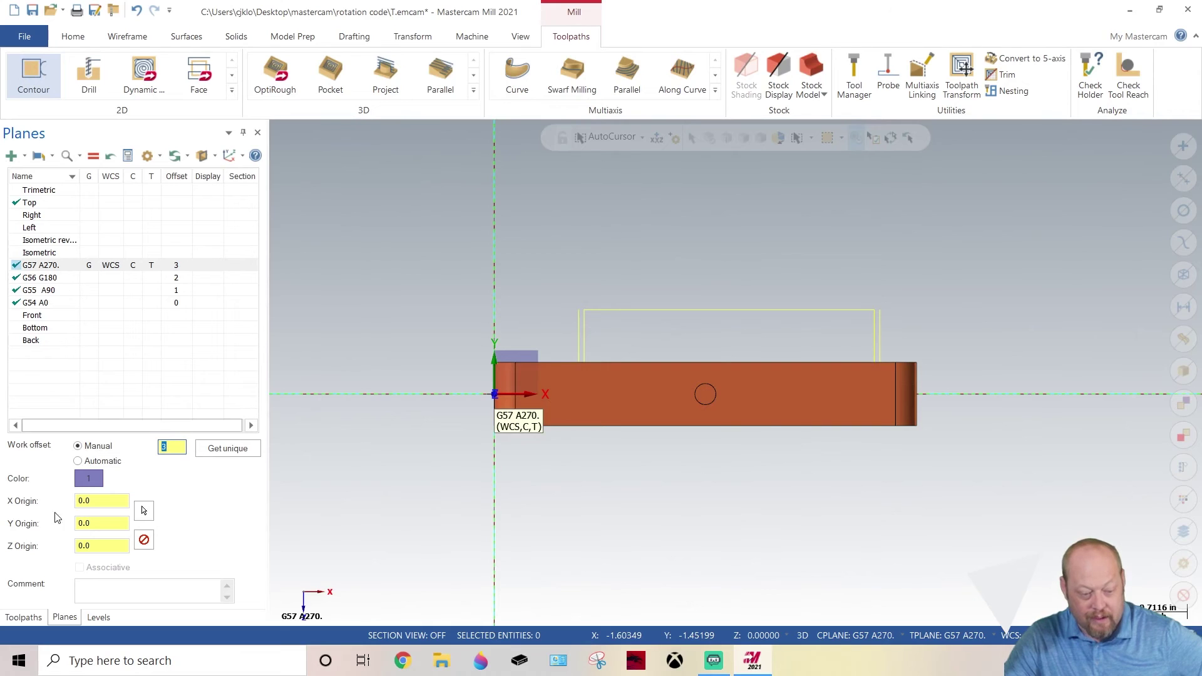
Step: Check the working coordinate system, tool plane, construction plane and work offset settings of the G57 A270.0 drill toolpath
click(35, 618)
click(57, 442)
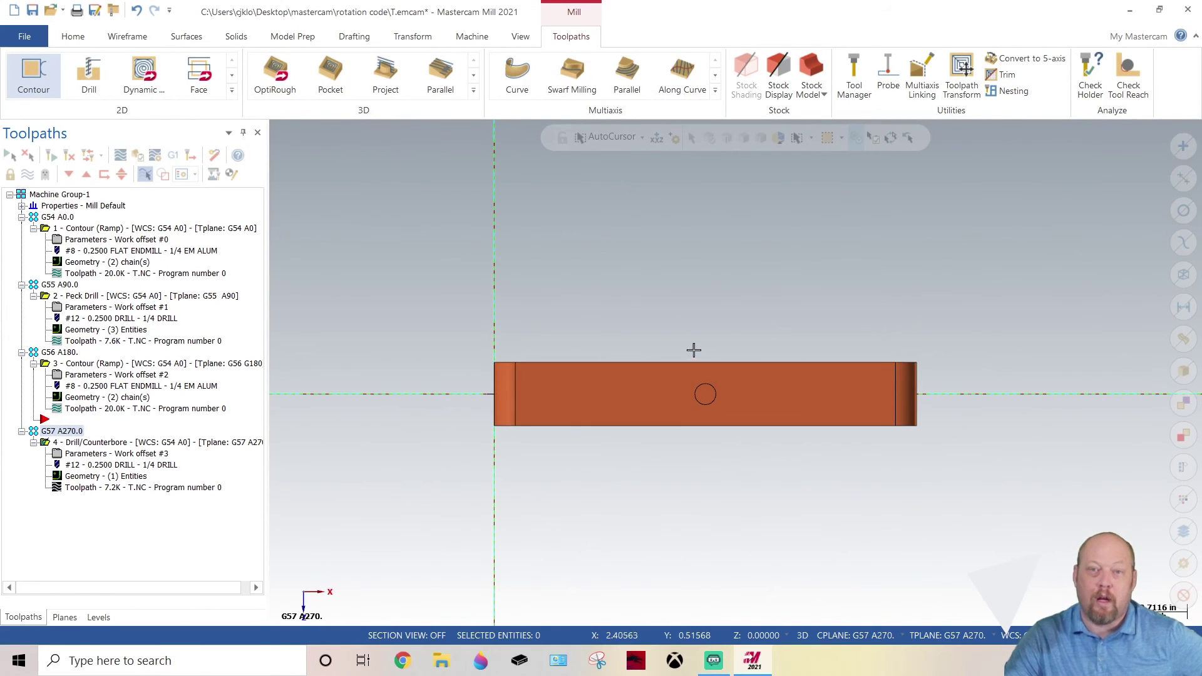
click(86, 455)
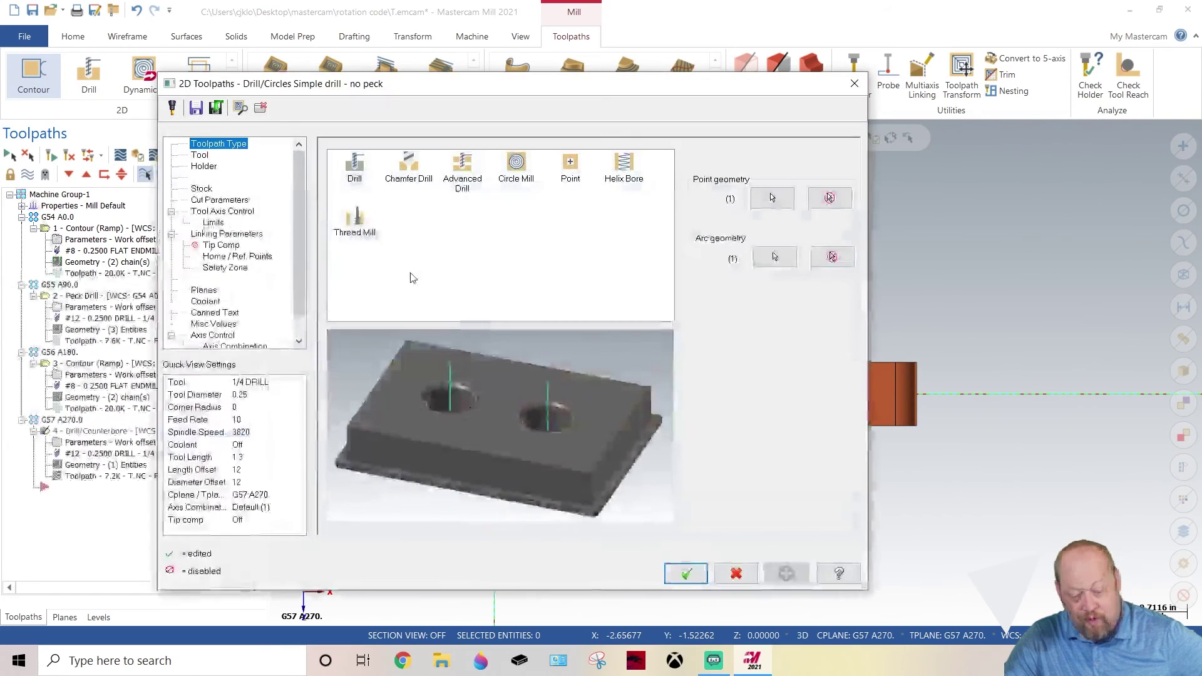
click(204, 290)
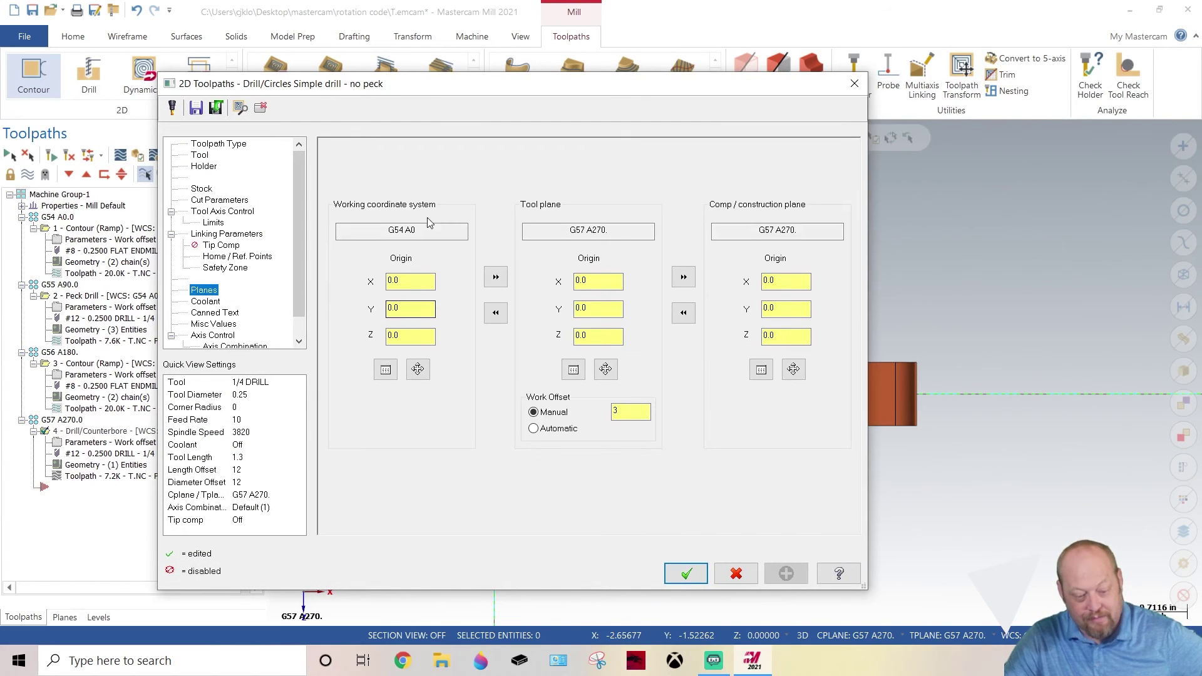
click(629, 231)
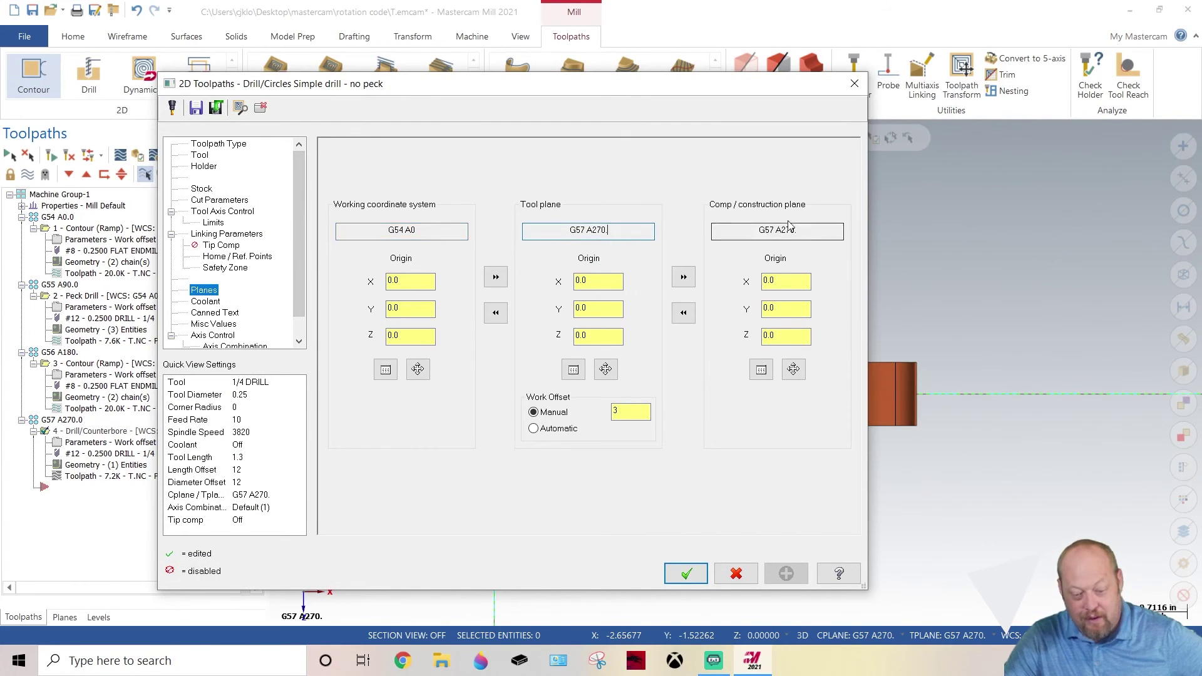
drag(416, 230, 357, 230)
click(453, 232)
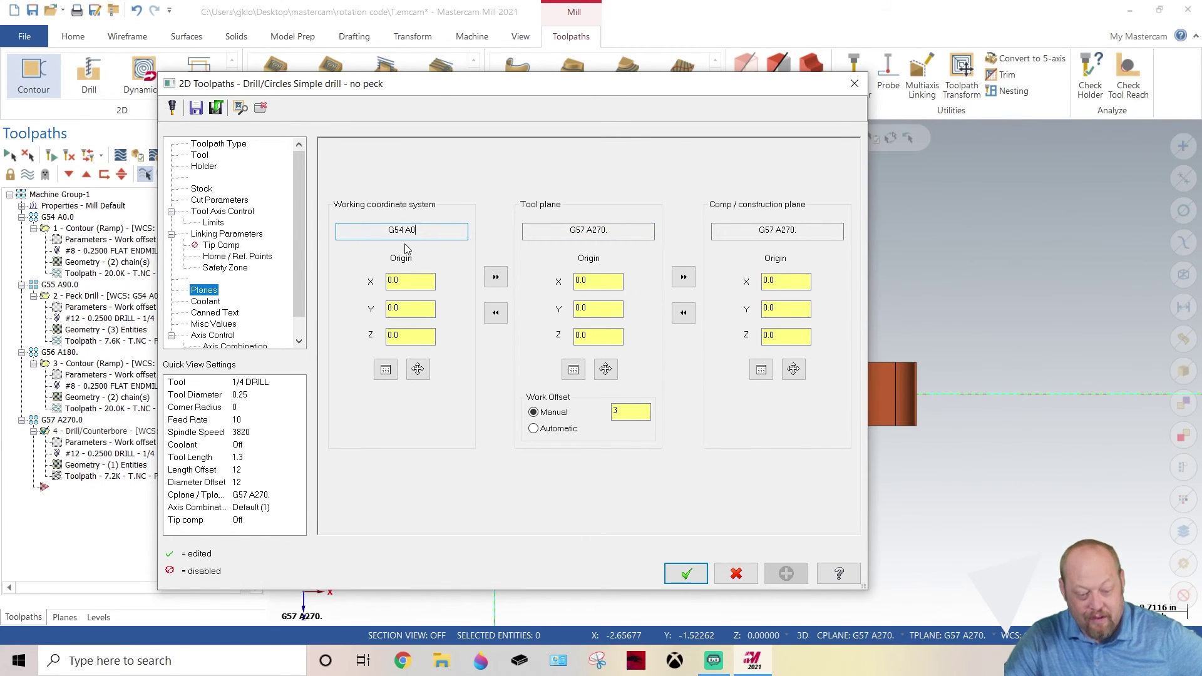
drag(418, 231, 333, 233)
click(421, 232)
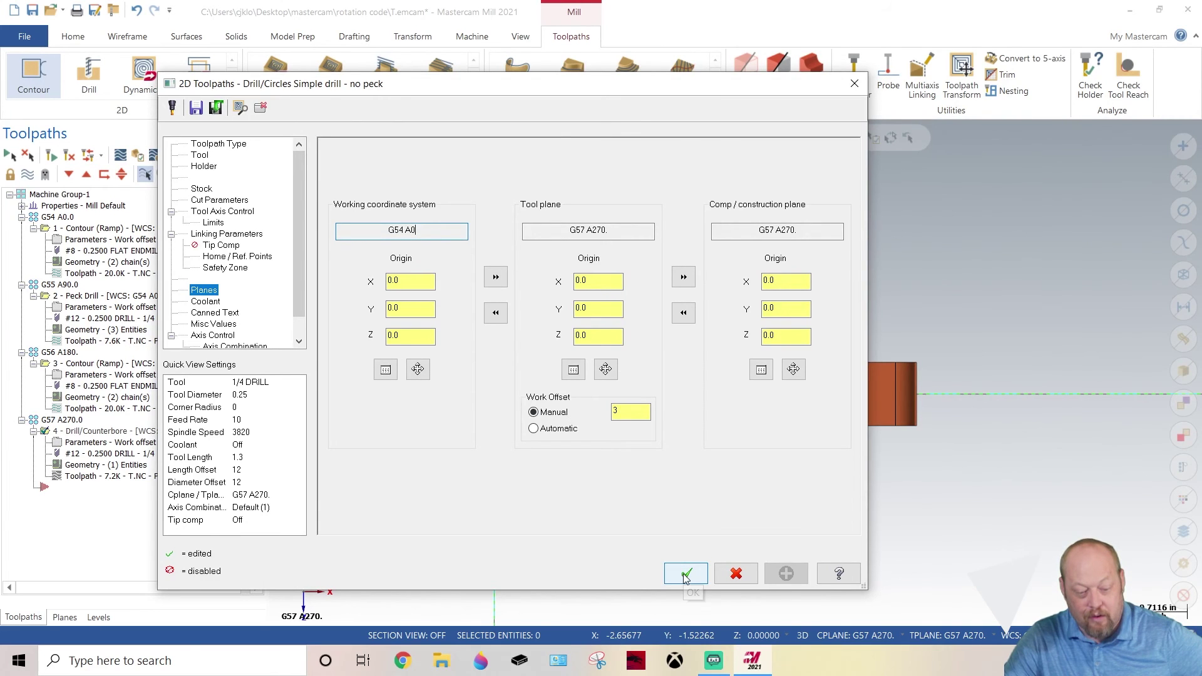